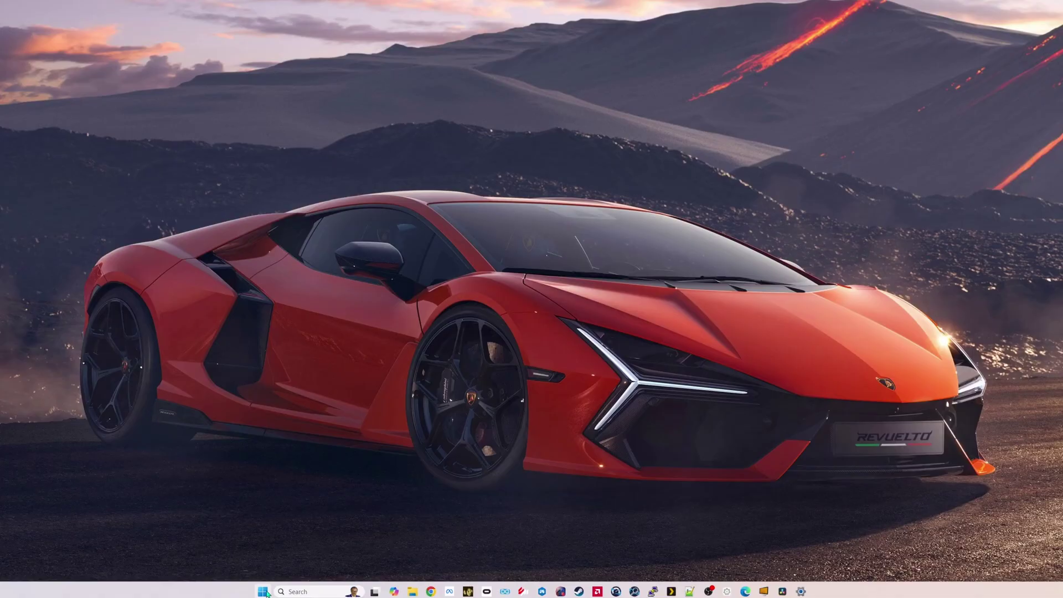
Search 'pow' from Start and open the 'Choose a power plan' Power Options page.
{"action": "left_click", "coordinate": [263, 592]}
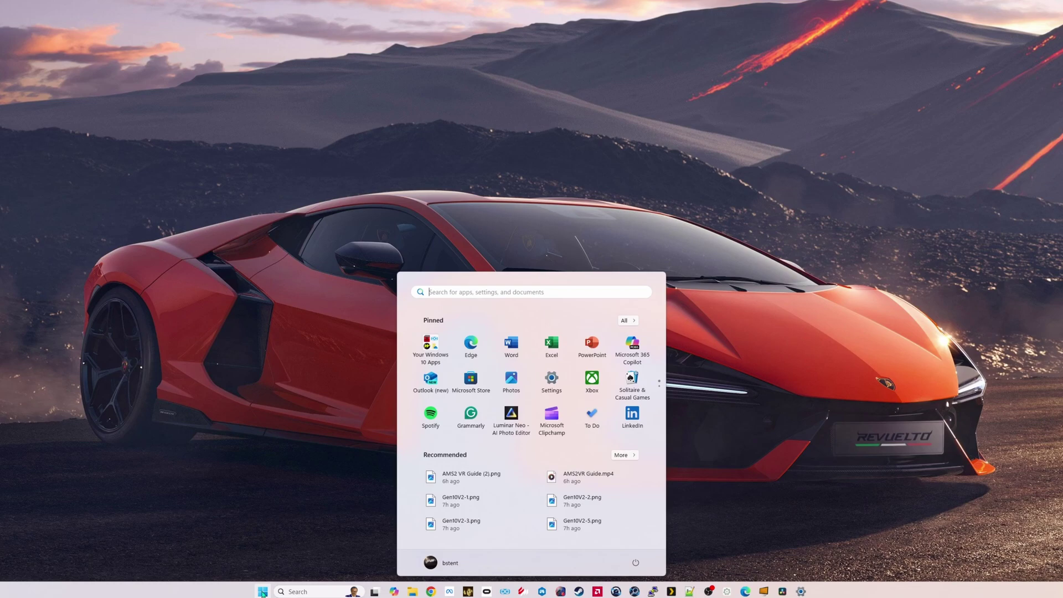
{"action": "type", "text": "pow"}
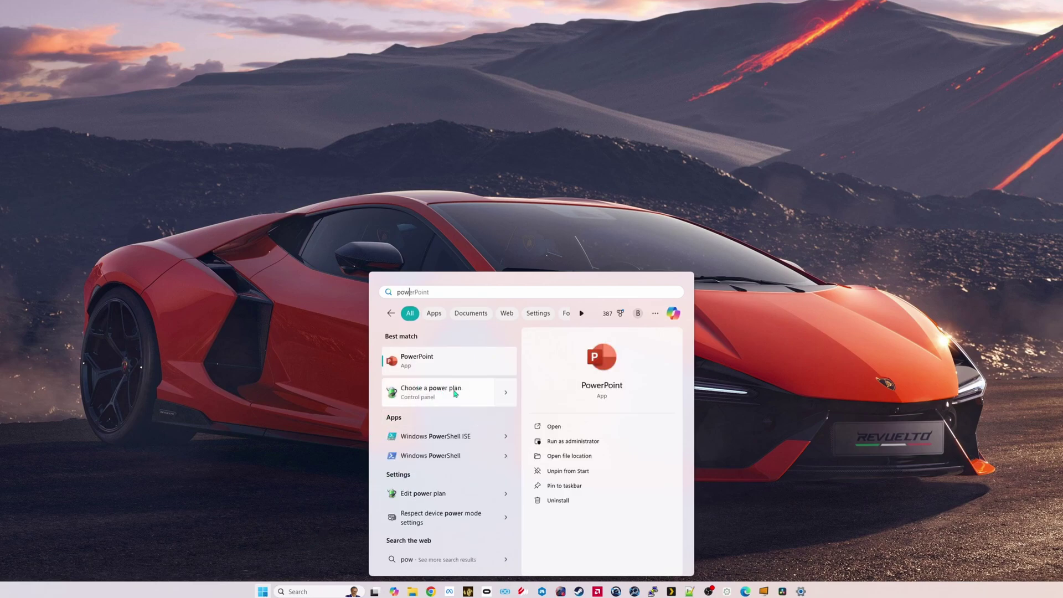
{"action": "left_click", "coordinate": [426, 397]}
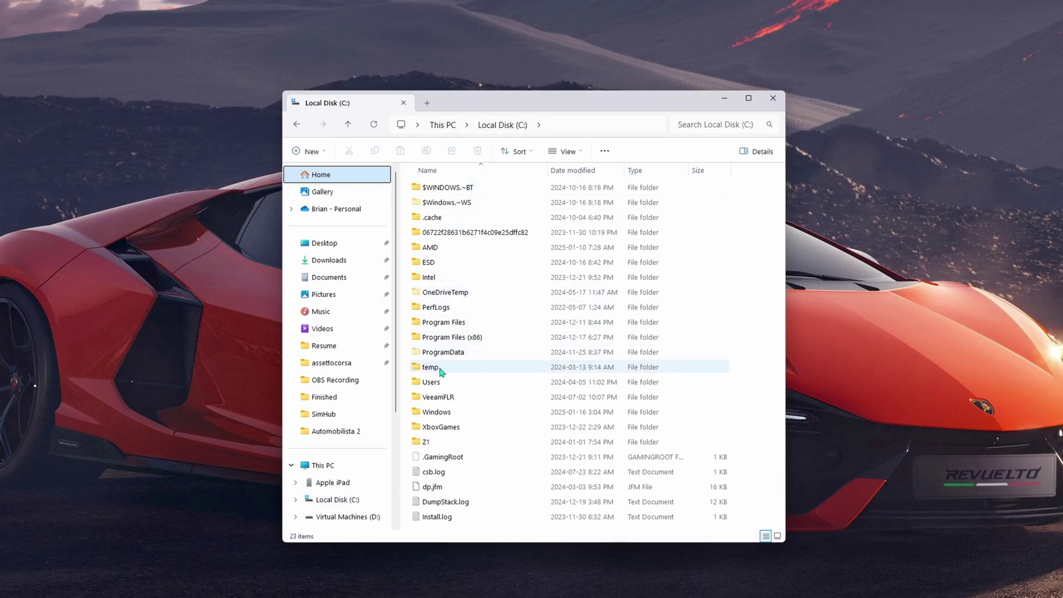
Open graphicsconfigoculusdx11.xml from Documents\Automobilista 2 in Notepad++.
{"action": "left_click", "coordinate": [343, 276]}
{"action": "double_click", "coordinate": [449, 232]}
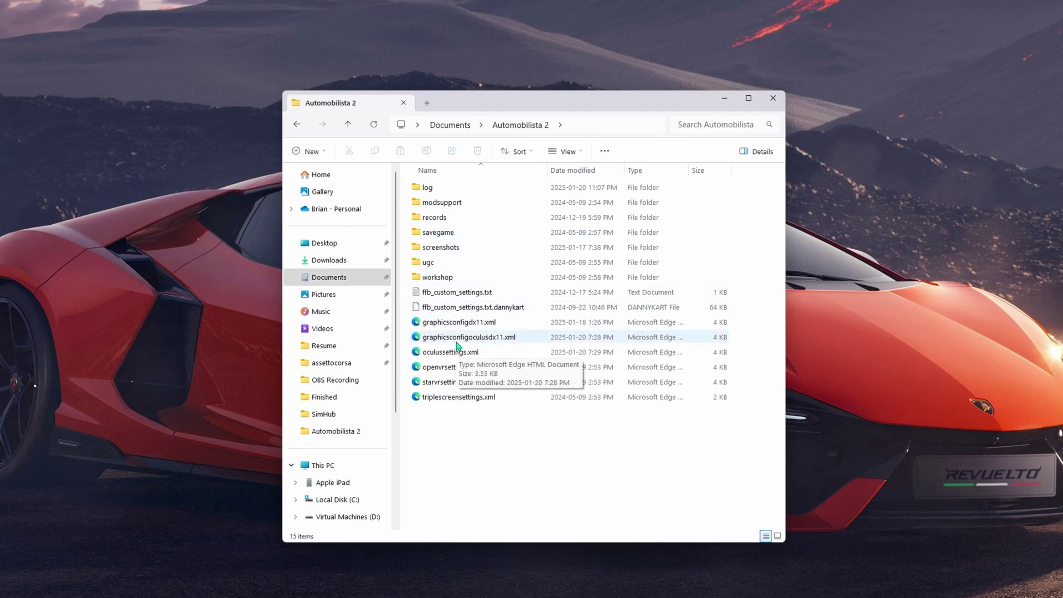
{"action": "right_click", "coordinate": [459, 345]}
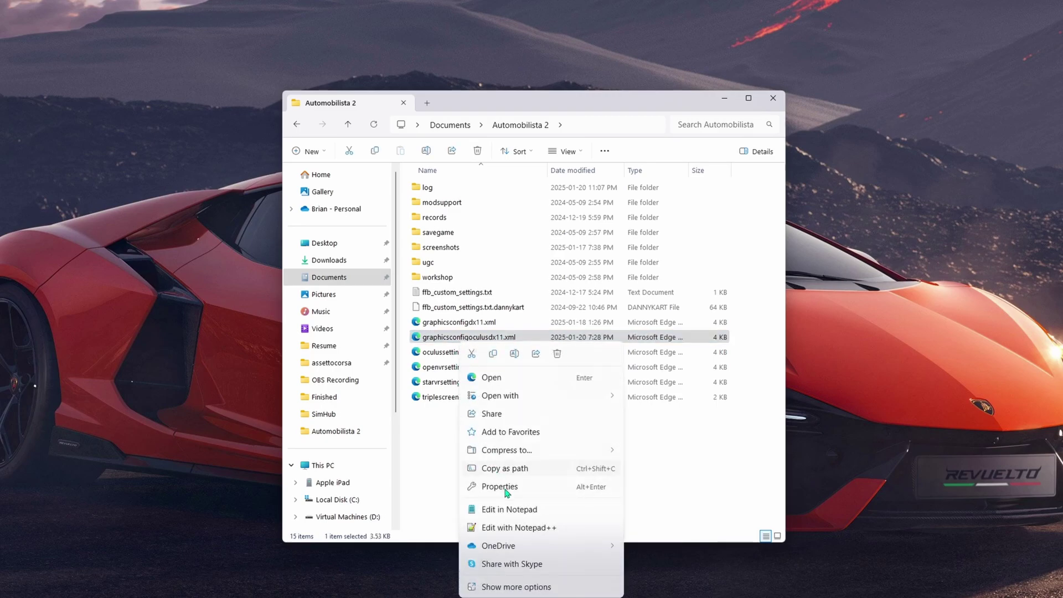
{"action": "left_click", "coordinate": [516, 528]}
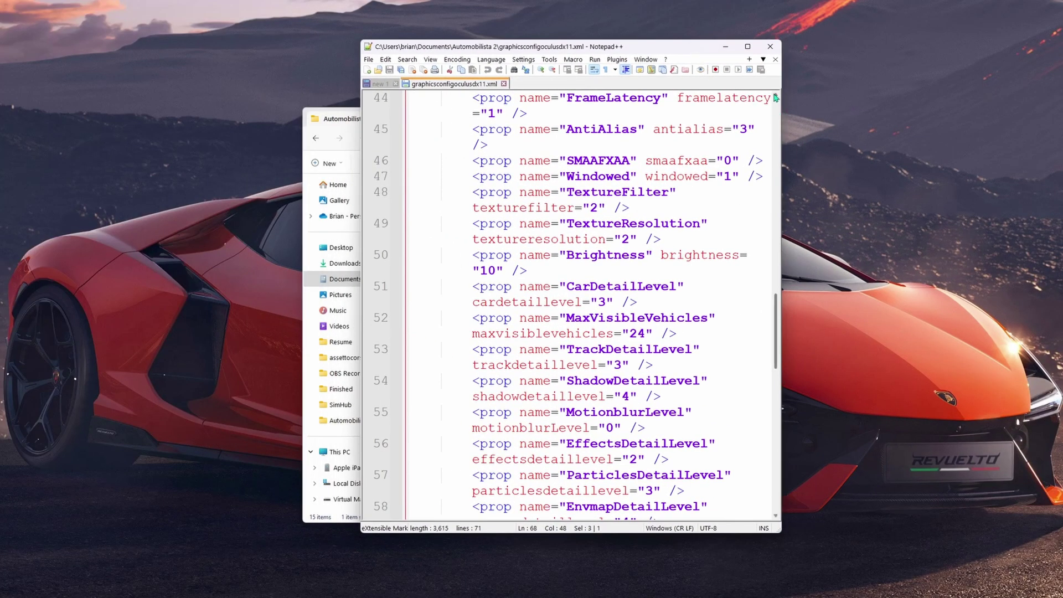
Widen the Notepad++ window and select config lines 66–68.
{"action": "left_click_drag", "start_coordinate": [781, 163], "coordinate": [981, 116]}
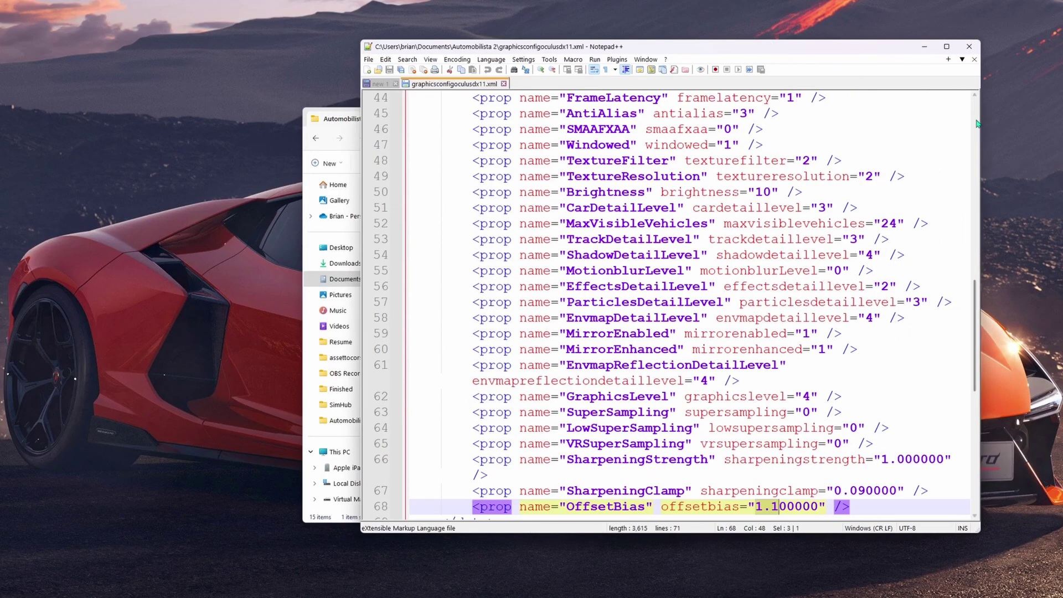
{"action": "left_click_drag", "start_coordinate": [975, 309], "coordinate": [966, 331]}
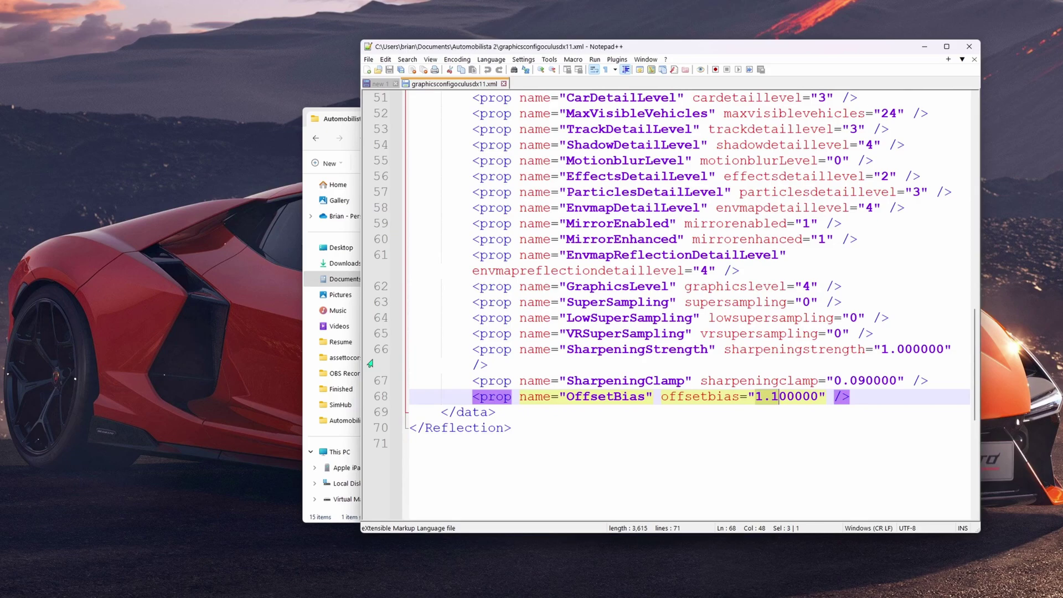
{"action": "left_click_drag", "start_coordinate": [362, 367], "coordinate": [322, 366]}
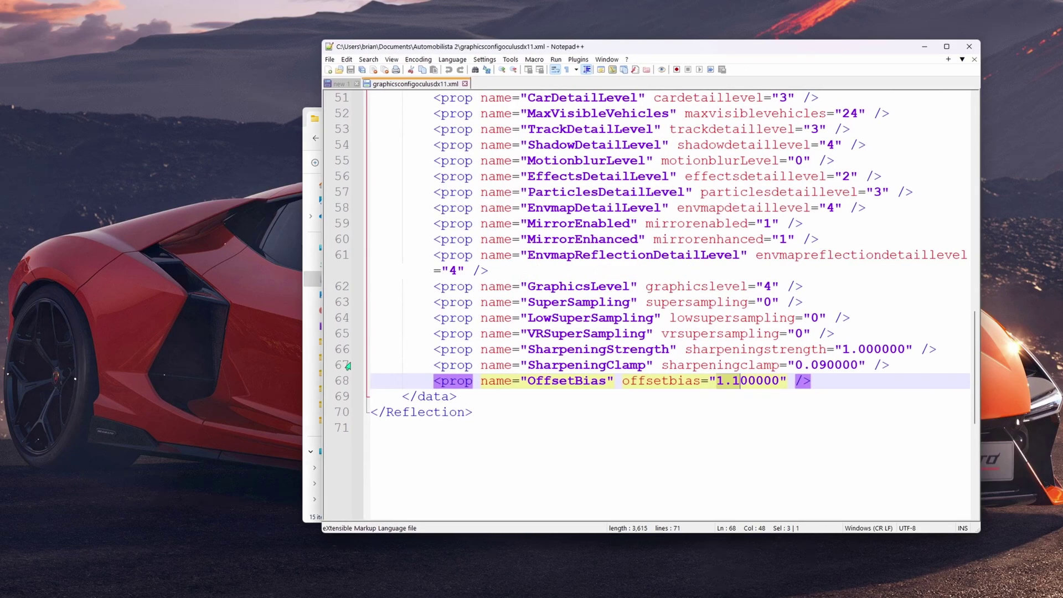
{"action": "left_click", "coordinate": [438, 349]}
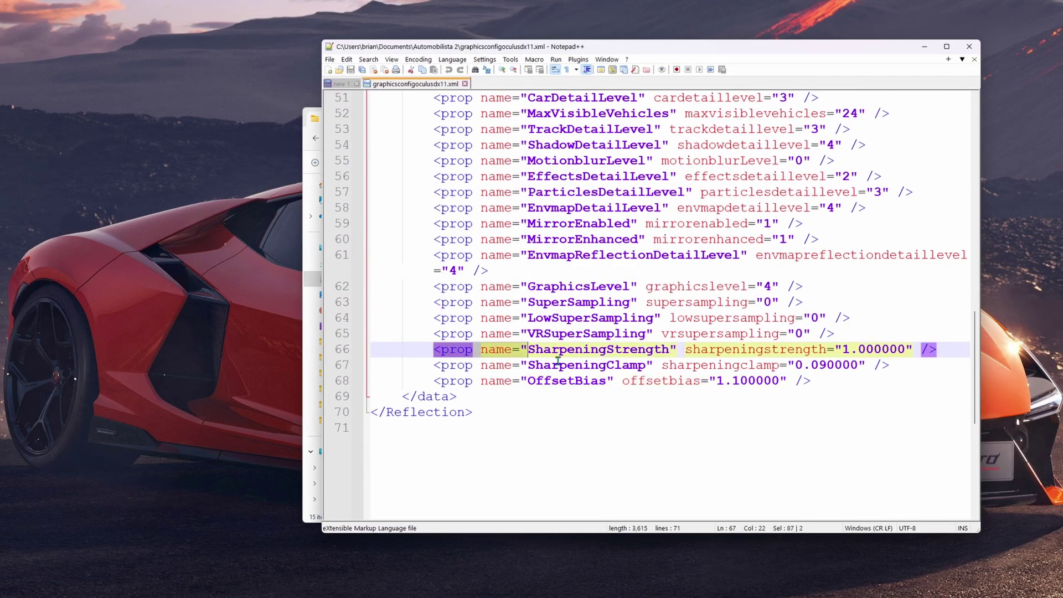
{"action": "left_click_drag", "start_coordinate": [432, 349], "coordinate": [813, 382]}
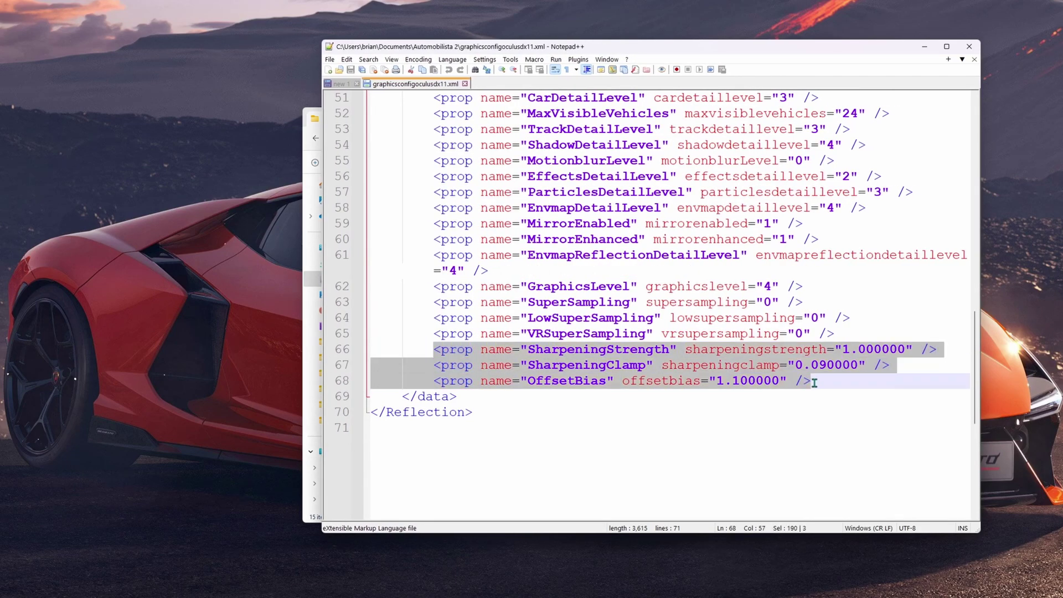
Highlight the SharpeningStrength, SharpeningClamp 0.090000 and OffsetBias 1.100000 values, then close the file.
{"action": "left_click", "coordinate": [872, 354]}
{"action": "left_click_drag", "start_coordinate": [841, 350], "coordinate": [890, 351]}
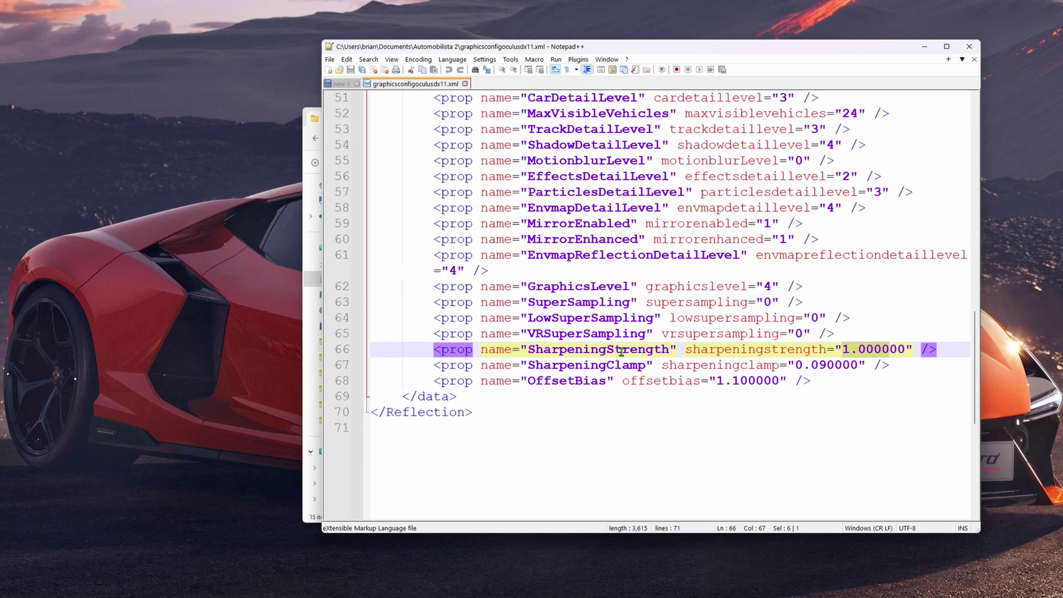
{"action": "left_click_drag", "start_coordinate": [554, 366], "coordinate": [710, 367]}
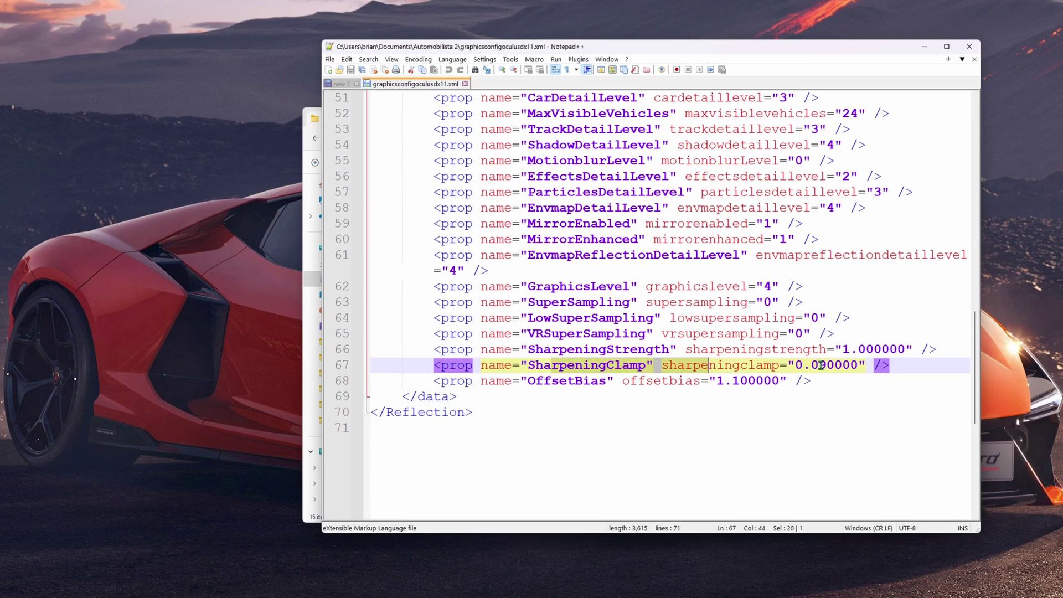
{"action": "left_click_drag", "start_coordinate": [827, 366], "coordinate": [804, 366]}
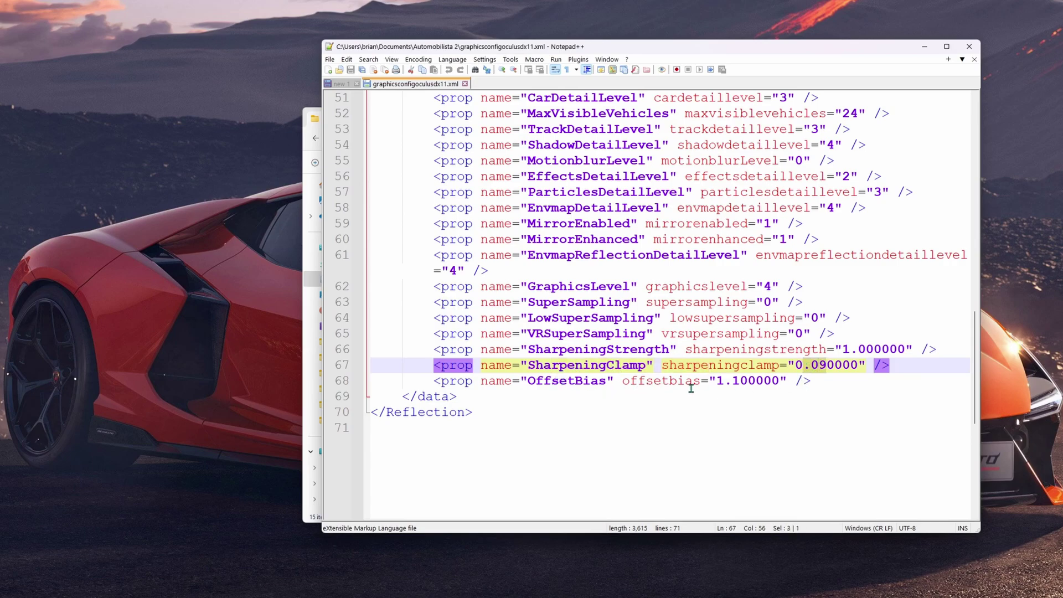
{"action": "left_click", "coordinate": [728, 382]}
{"action": "left_click", "coordinate": [734, 381]}
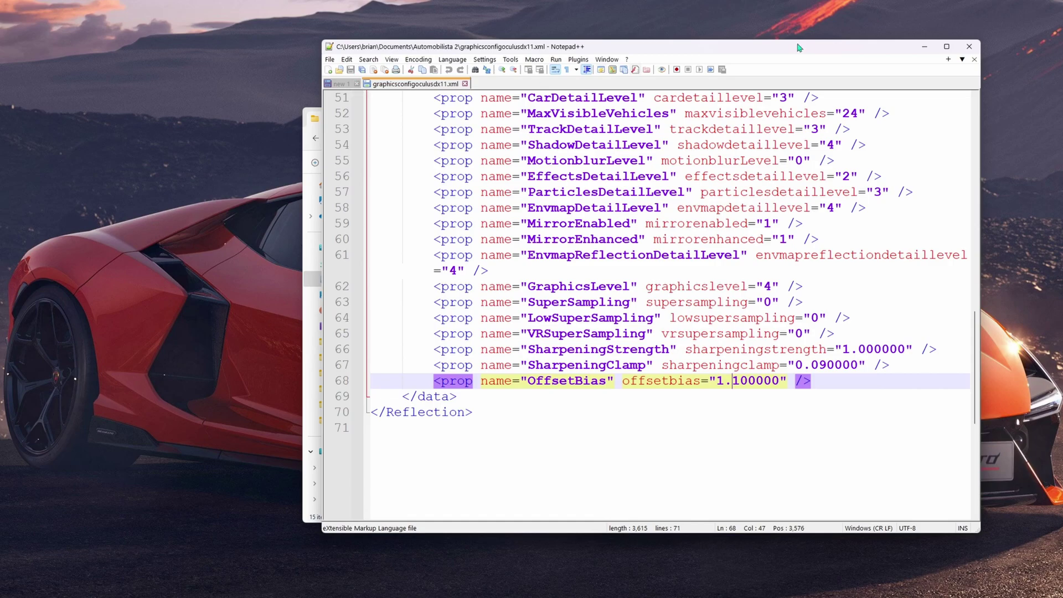
{"action": "left_click", "coordinate": [970, 48]}
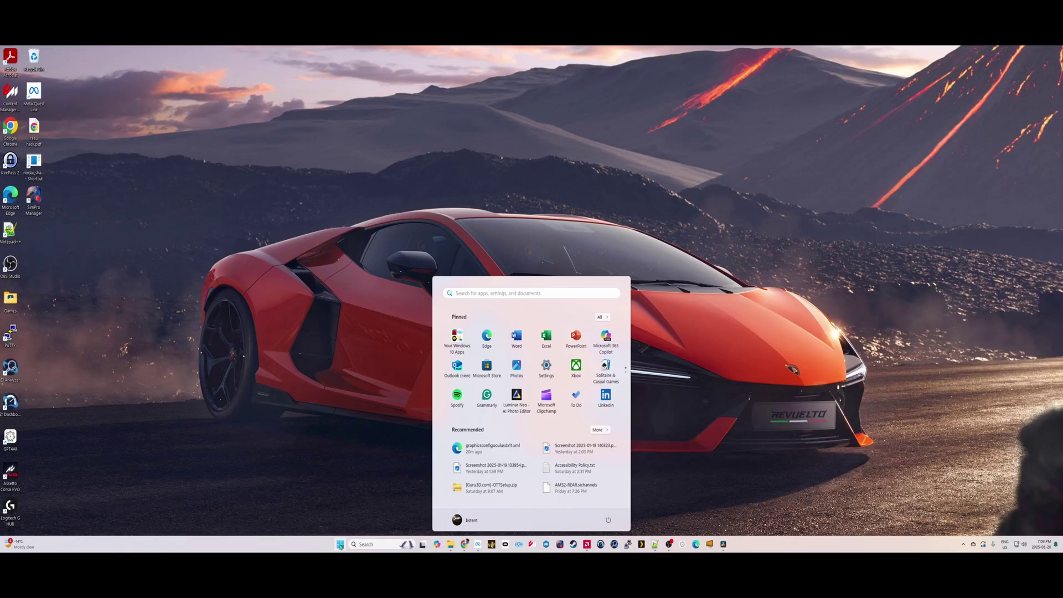
Search 'game mode' and open the Game Mode settings page to confirm it is on.
{"action": "type", "text": "ga"}
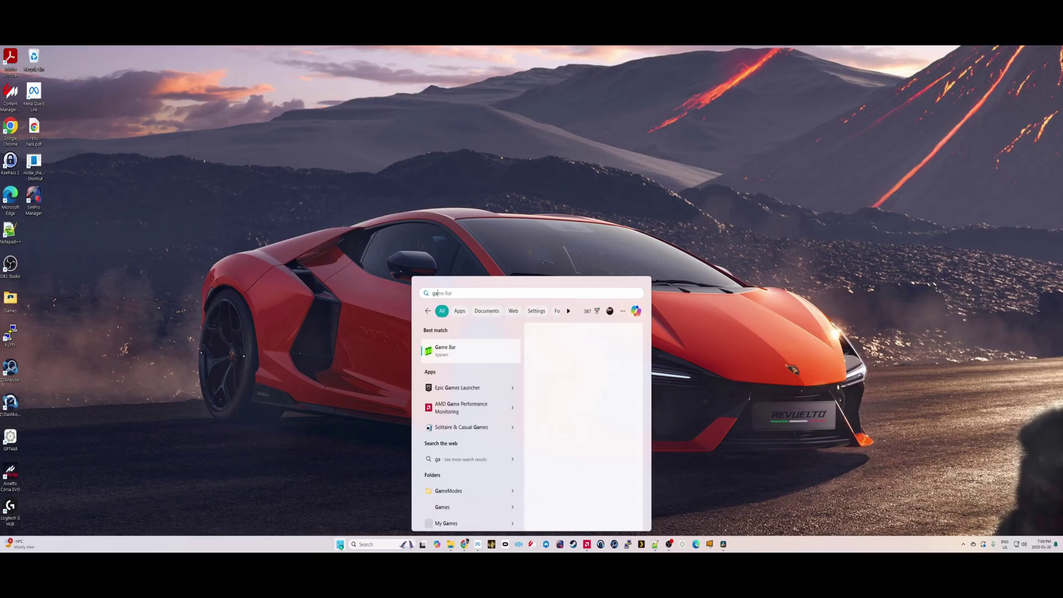
{"action": "type", "text": "me mode"}
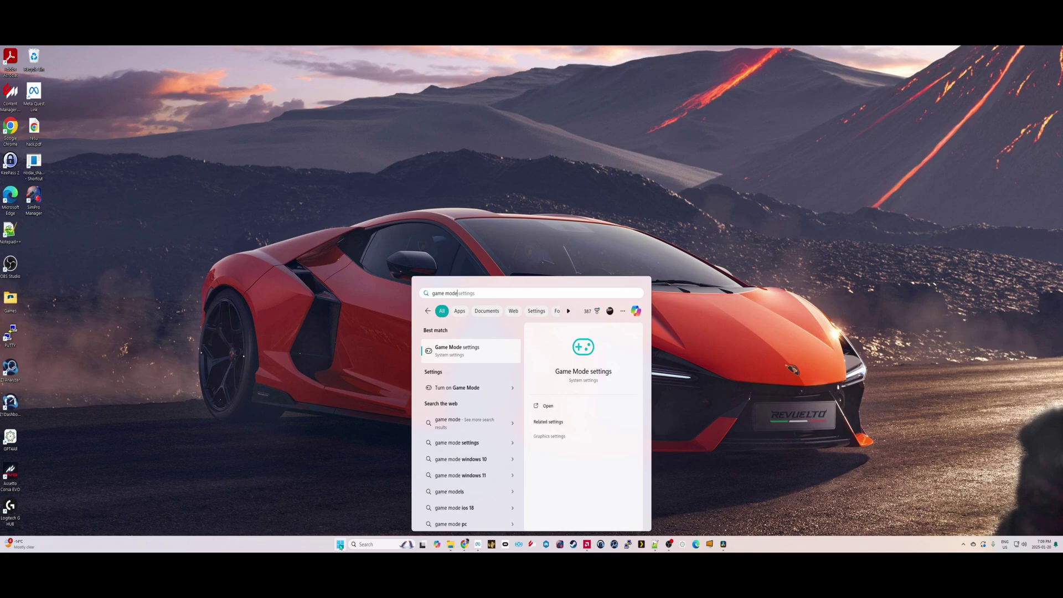
{"action": "left_click", "coordinate": [467, 356]}
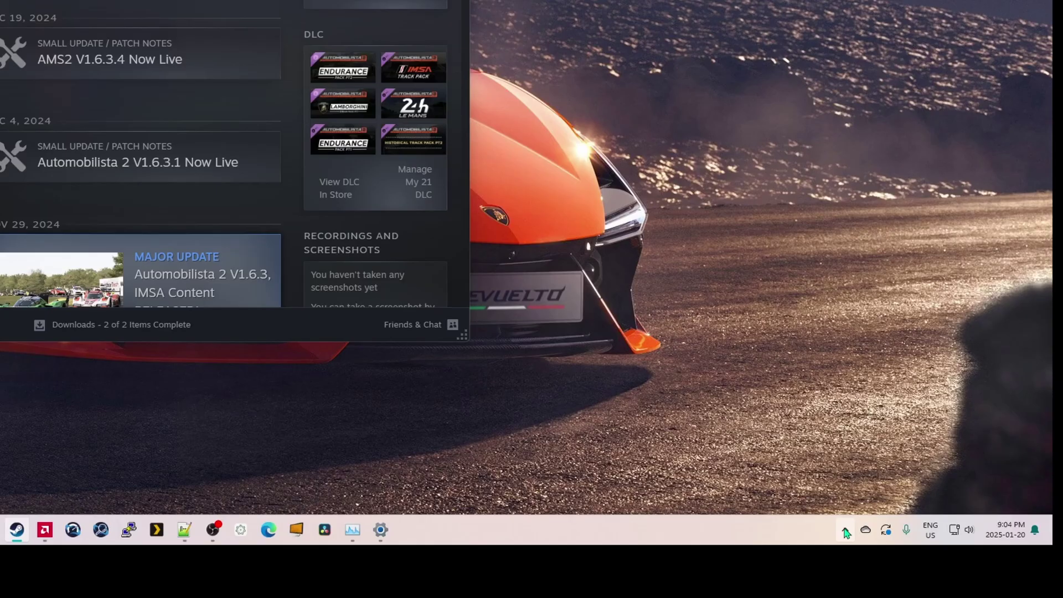
Exit the backup utility, Logitech G HUB and SimHub from the hidden tray icons.
{"action": "left_click", "coordinate": [961, 514]}
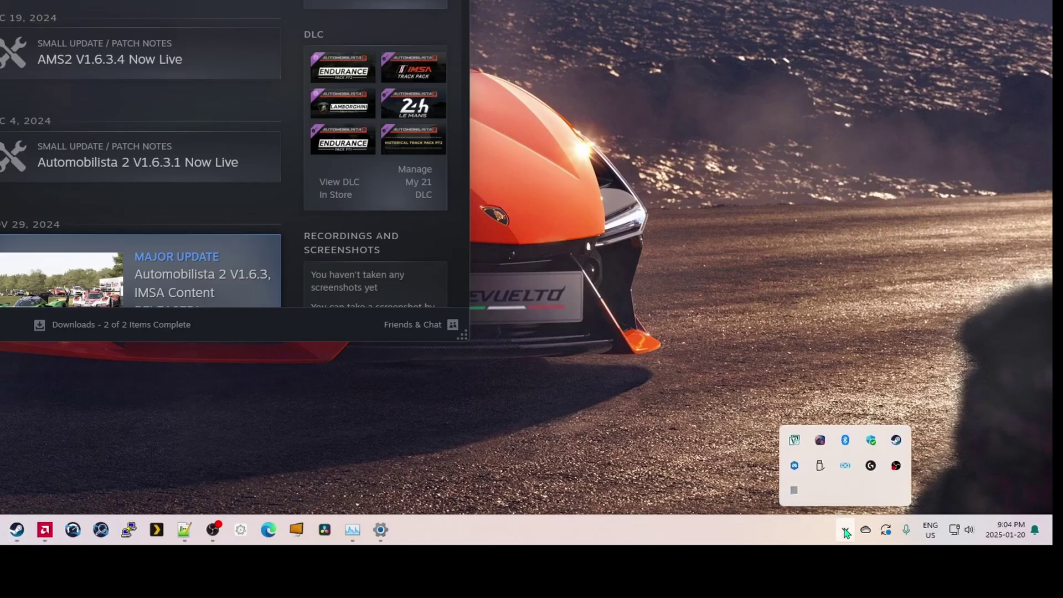
{"action": "right_click", "coordinate": [795, 440]}
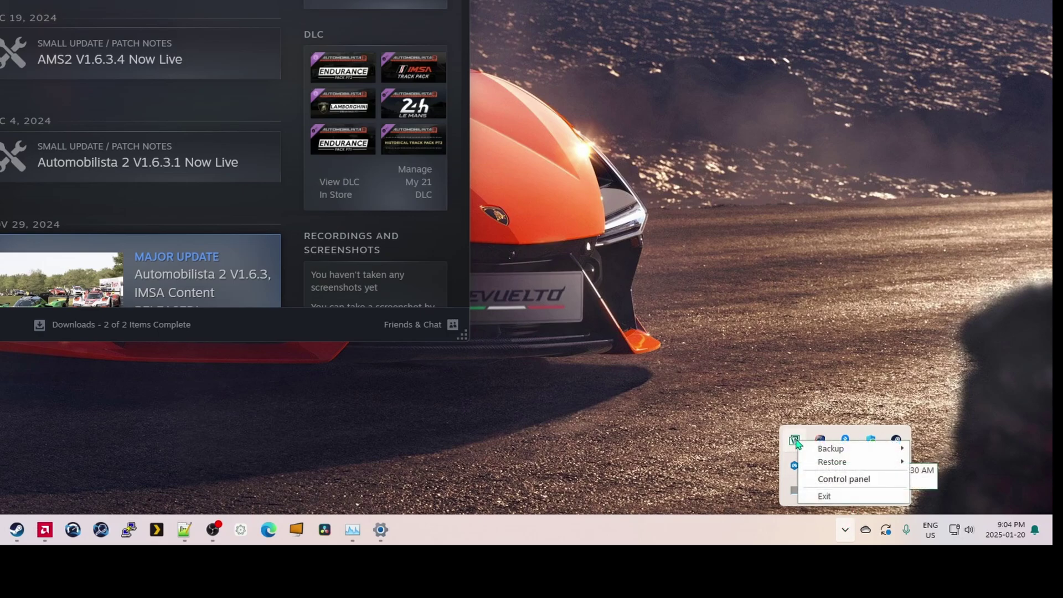
{"action": "left_click", "coordinate": [824, 496]}
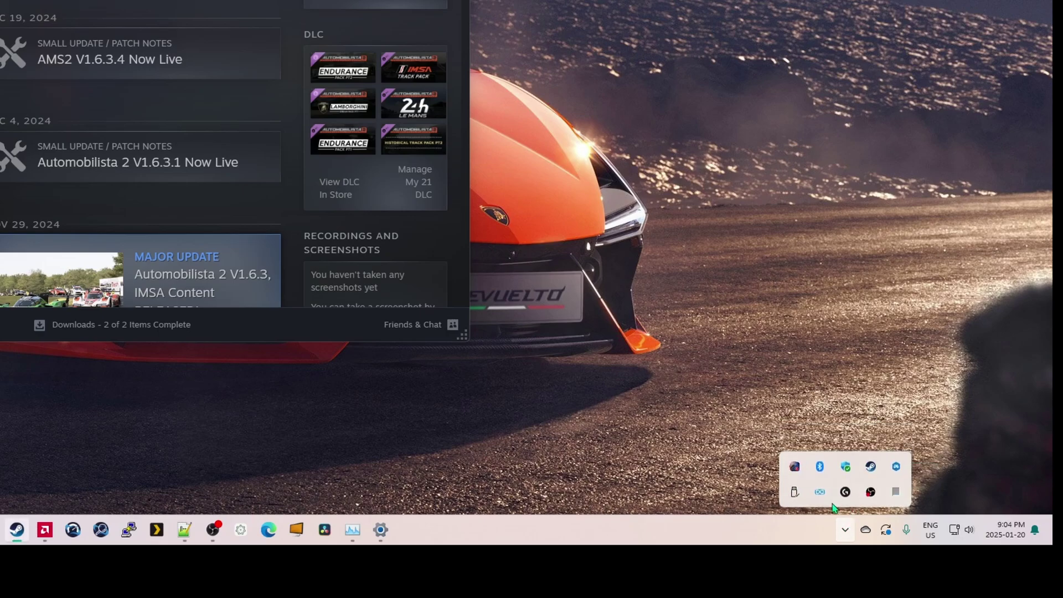
{"action": "left_click", "coordinate": [847, 530]}
{"action": "right_click", "coordinate": [845, 503]}
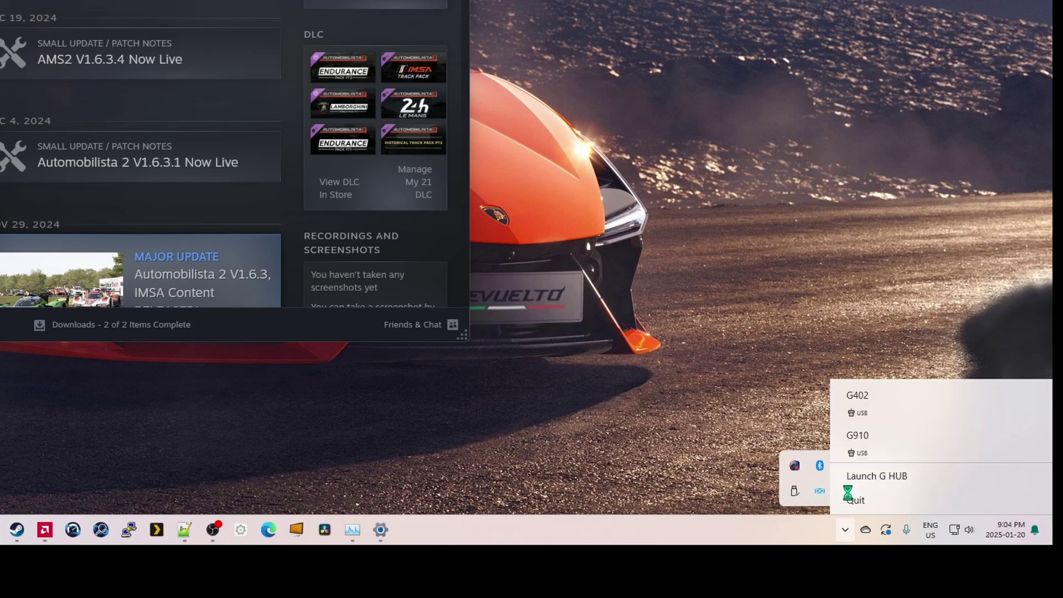
{"action": "left_click", "coordinate": [864, 505]}
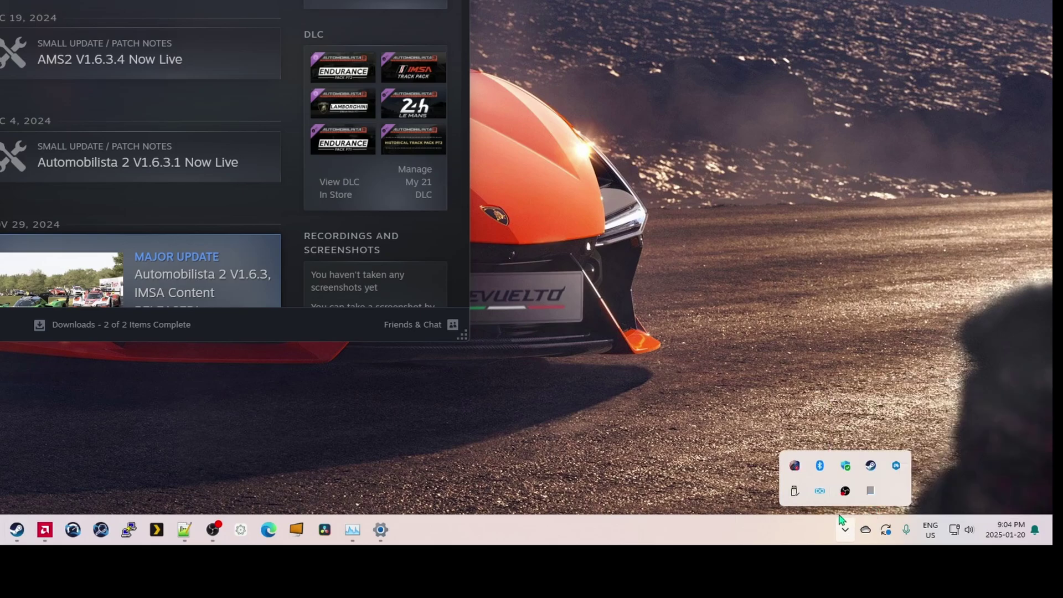
{"action": "right_click", "coordinate": [904, 480]}
{"action": "left_click", "coordinate": [921, 468]}
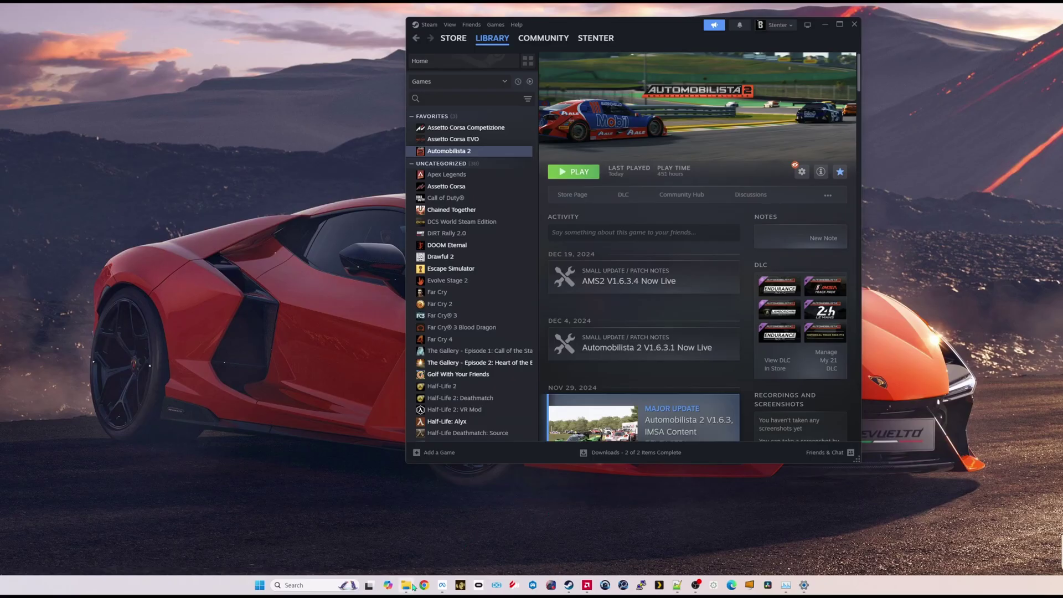
{"action": "left_click", "coordinate": [260, 586]}
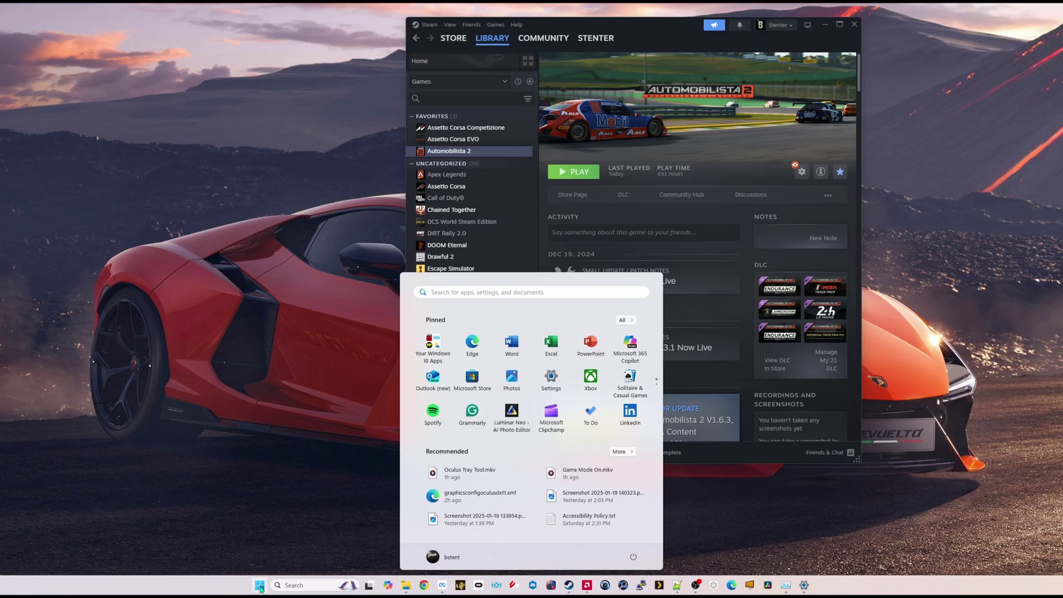
{"action": "key", "text": "ctrl+shift+Escape"}
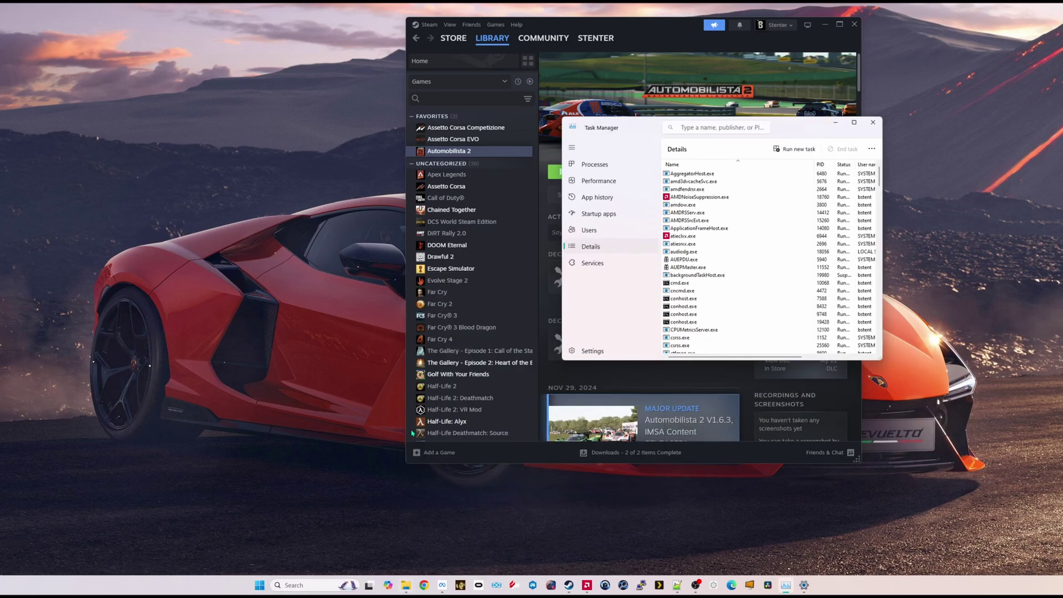
{"action": "left_click", "coordinate": [616, 215]}
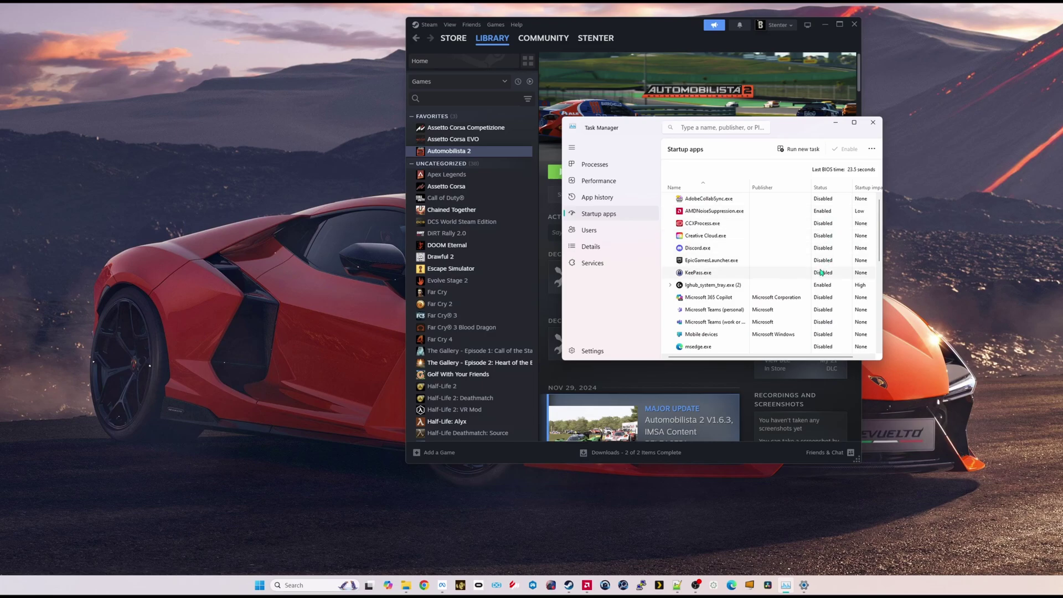
{"action": "scroll", "coordinate": [818, 285], "scroll_direction": "down", "scroll_amount": 2}
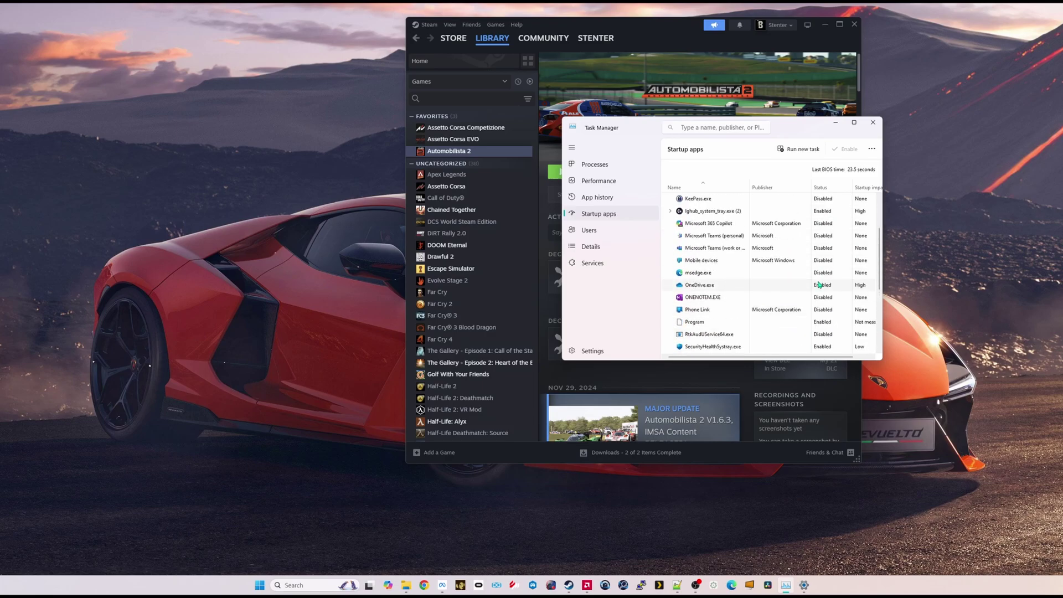
{"action": "scroll", "coordinate": [800, 317], "scroll_direction": "down", "scroll_amount": 3}
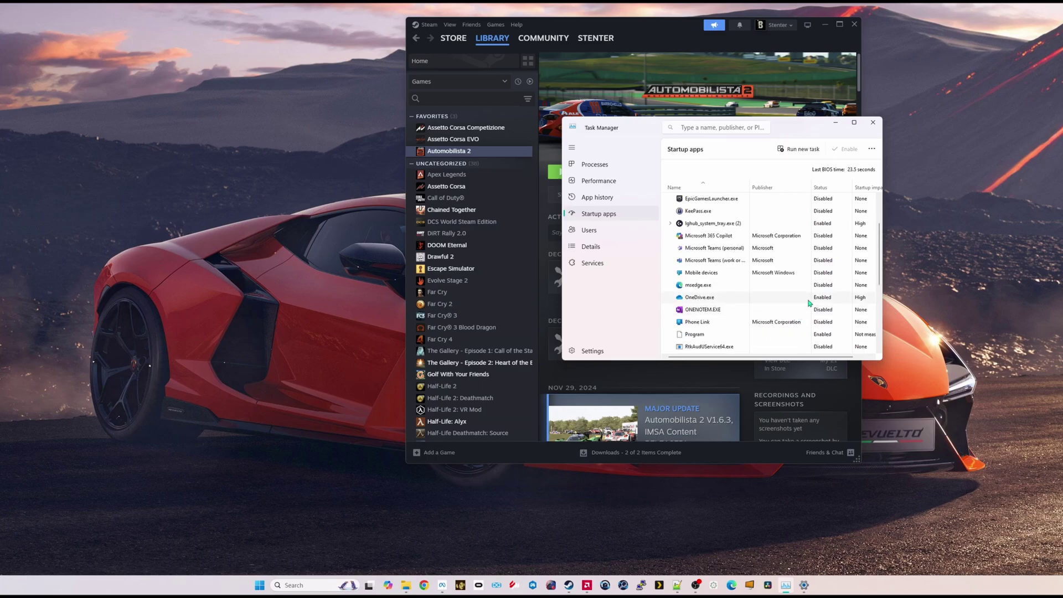
{"action": "scroll", "coordinate": [809, 304], "scroll_direction": "up", "scroll_amount": 5}
{"action": "left_click", "coordinate": [872, 124]}
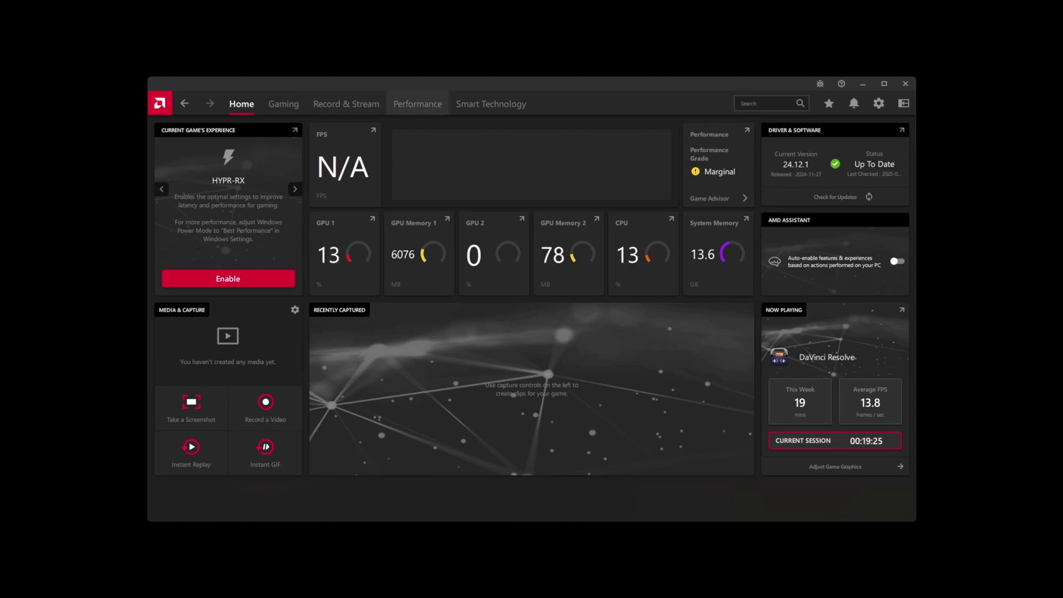
Open Performance > Tuning and scroll through the auto-overclocked CPU and GPU tuning controls.
{"action": "left_click", "coordinate": [419, 105]}
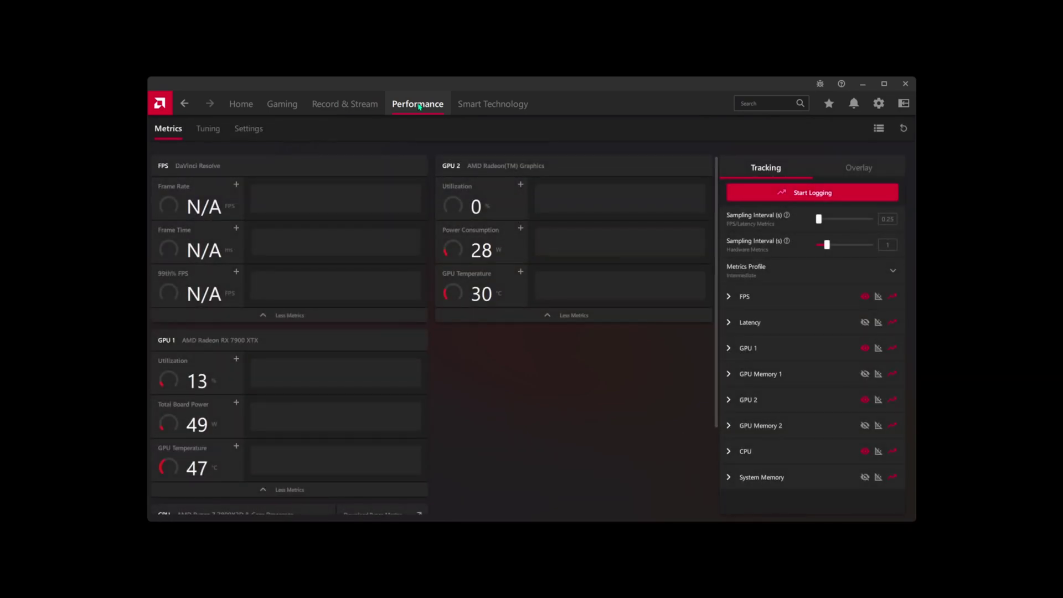
{"action": "left_click", "coordinate": [208, 131]}
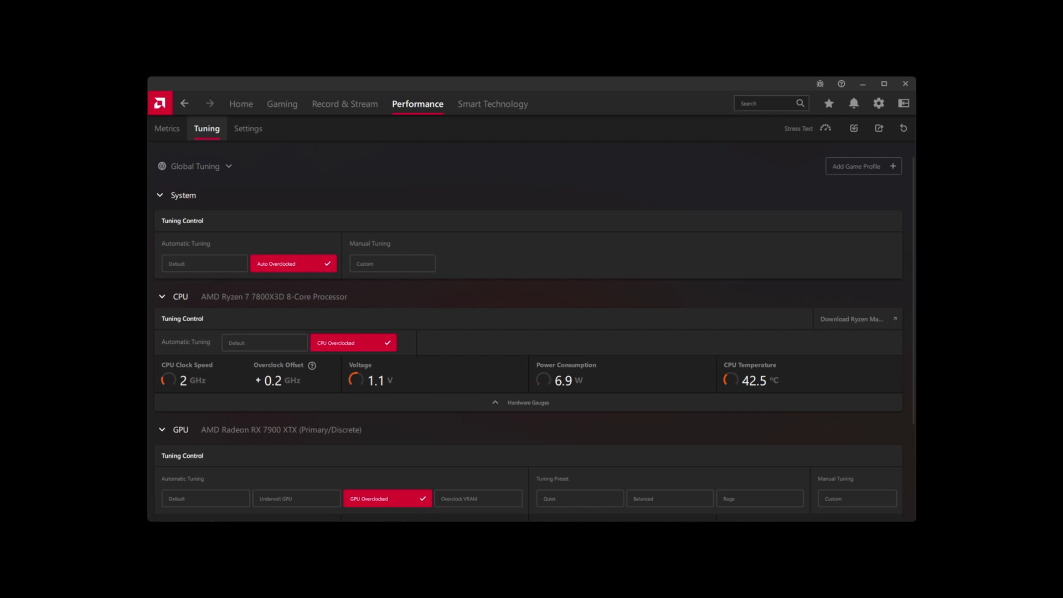
{"action": "scroll", "coordinate": [436, 425], "scroll_direction": "down", "scroll_amount": 3}
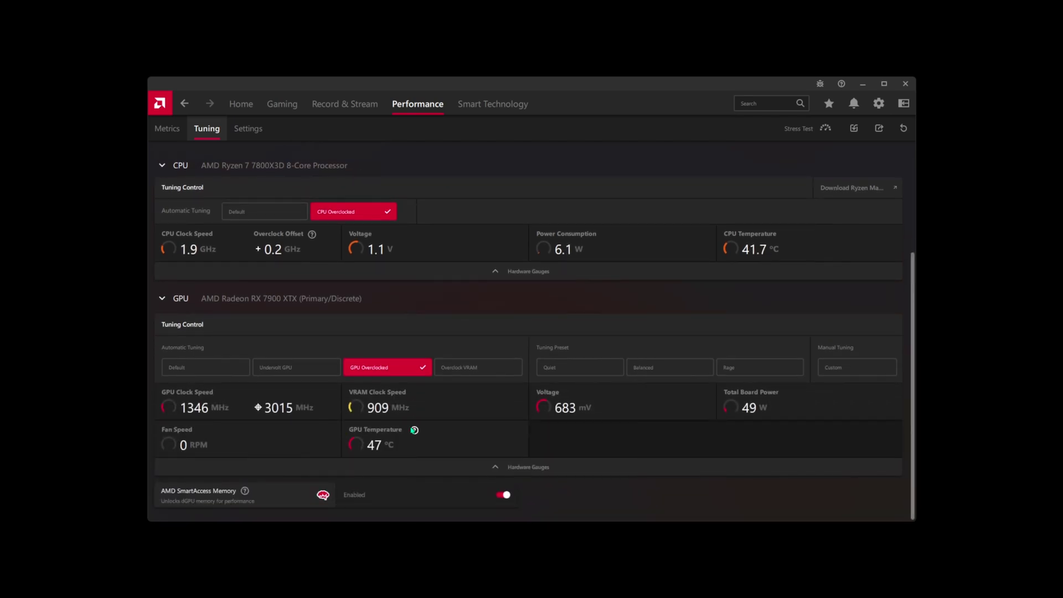
{"action": "scroll", "coordinate": [413, 431], "scroll_direction": "up", "scroll_amount": 3}
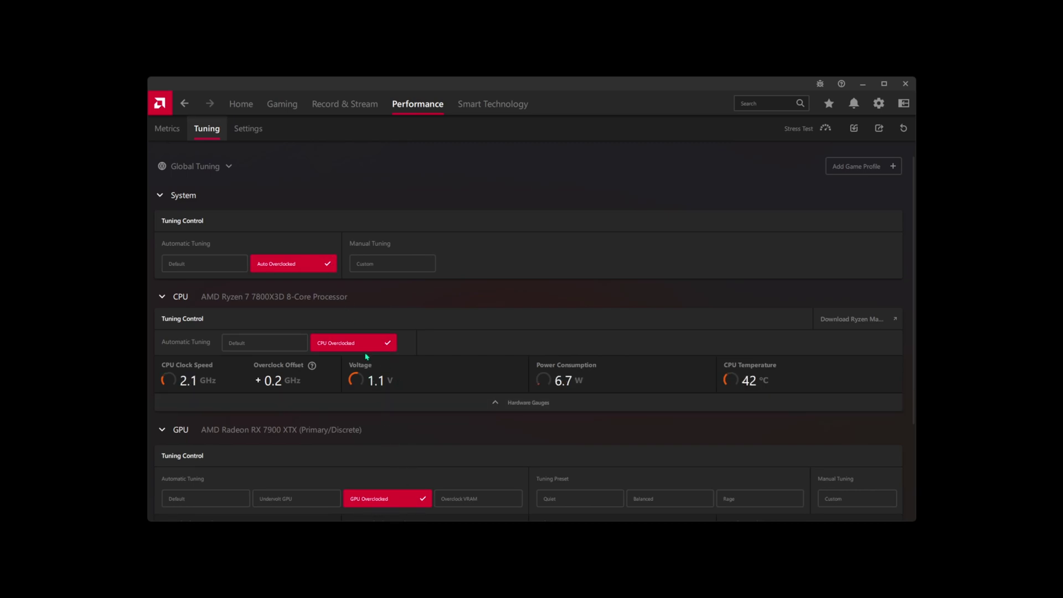
{"action": "scroll", "coordinate": [367, 359], "scroll_direction": "down", "scroll_amount": 1}
{"action": "scroll", "coordinate": [363, 353], "scroll_direction": "up", "scroll_amount": 1}
Go to the Gaming tab and scroll to the AMS2AVX profile's Graphics settings.
{"action": "left_click", "coordinate": [295, 106]}
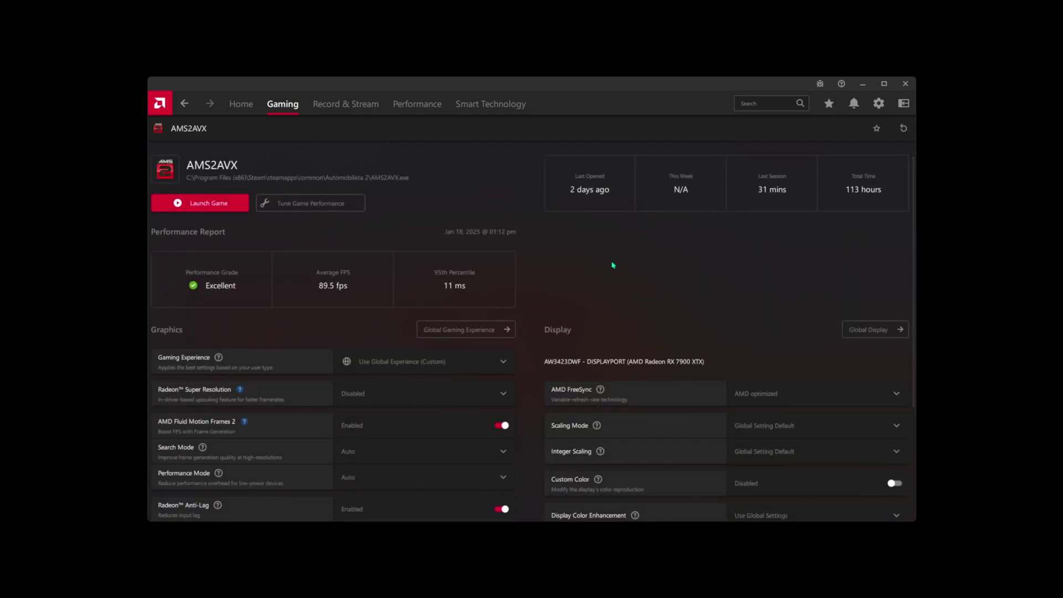
{"action": "scroll", "coordinate": [588, 278], "scroll_direction": "down", "scroll_amount": 3}
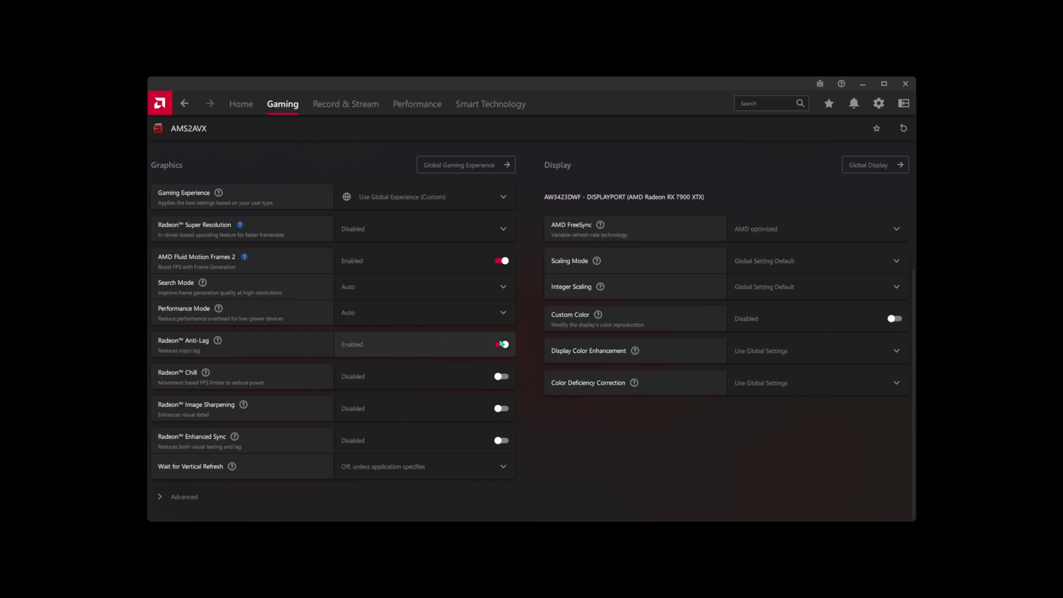
Expand Advanced for AMS2AVX and leave Anisotropic Filtering Level at 16x.
{"action": "left_click", "coordinate": [173, 497]}
{"action": "scroll", "coordinate": [345, 499], "scroll_direction": "down", "scroll_amount": 5}
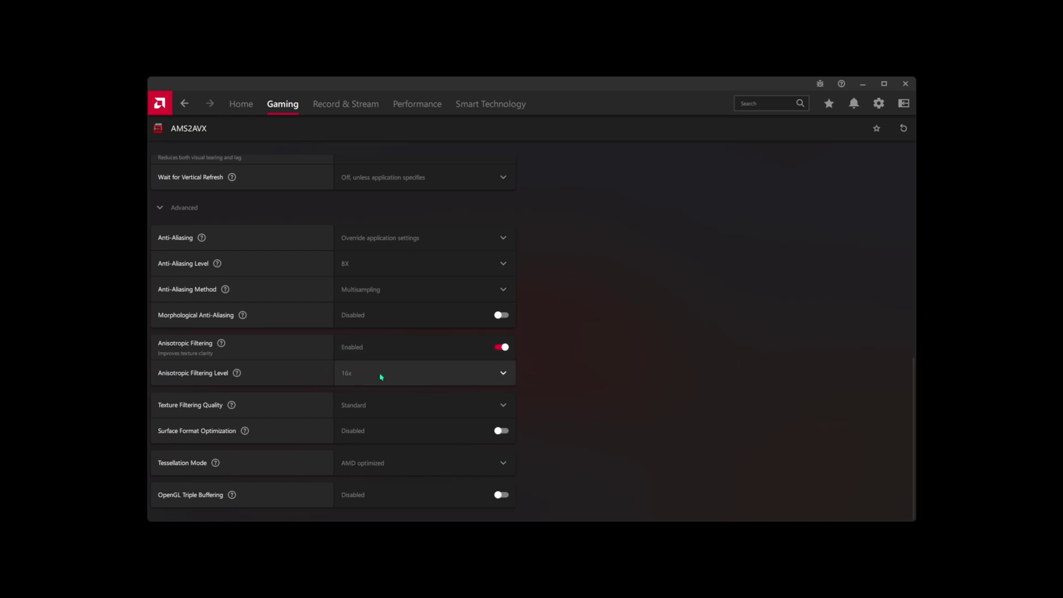
{"action": "left_click", "coordinate": [504, 373]}
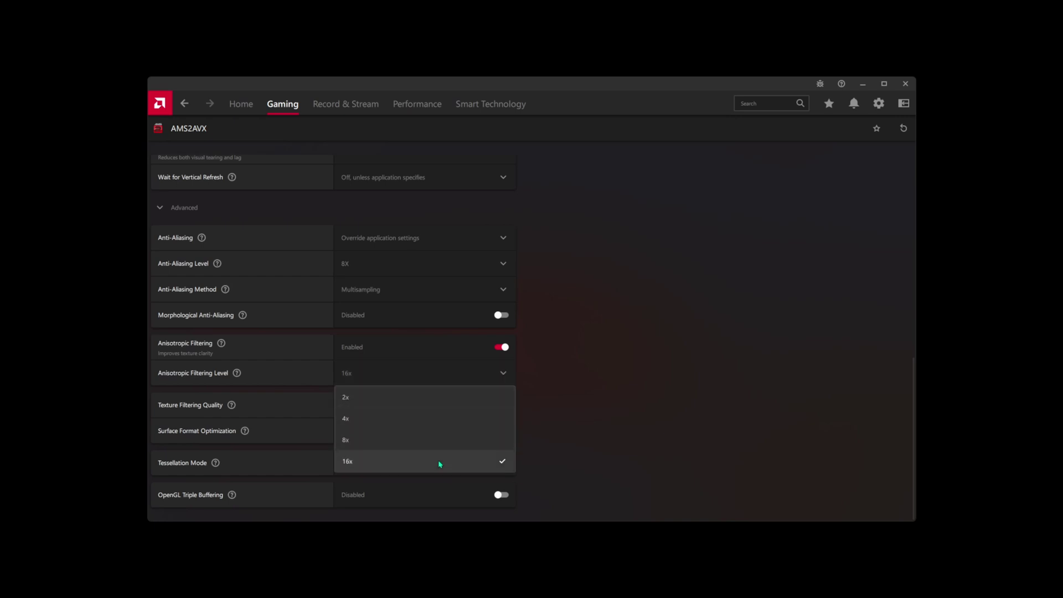
{"action": "left_click", "coordinate": [670, 438]}
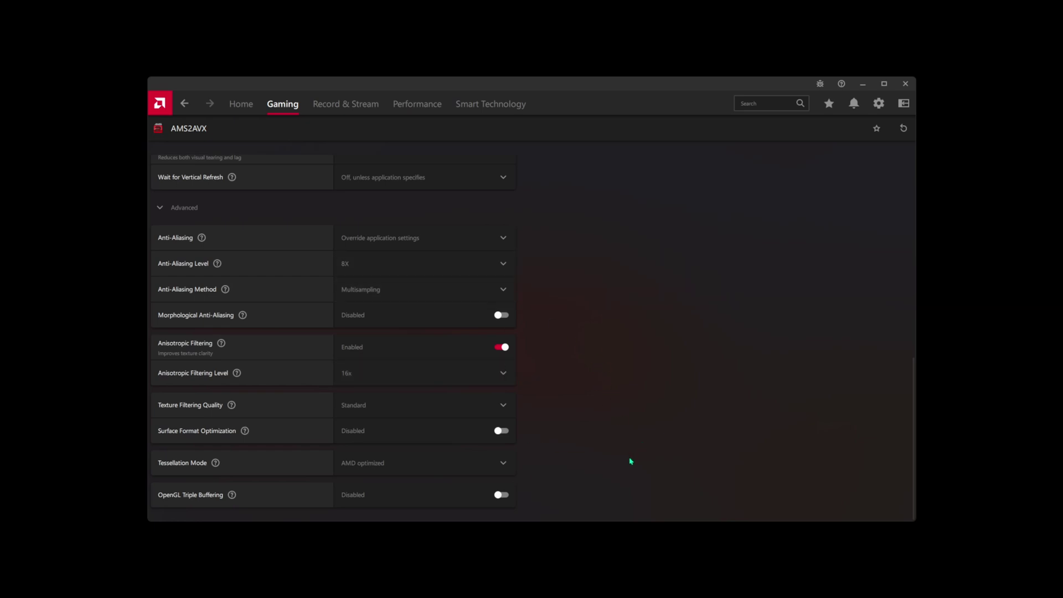
{"action": "scroll", "coordinate": [630, 461], "scroll_direction": "up", "scroll_amount": 10}
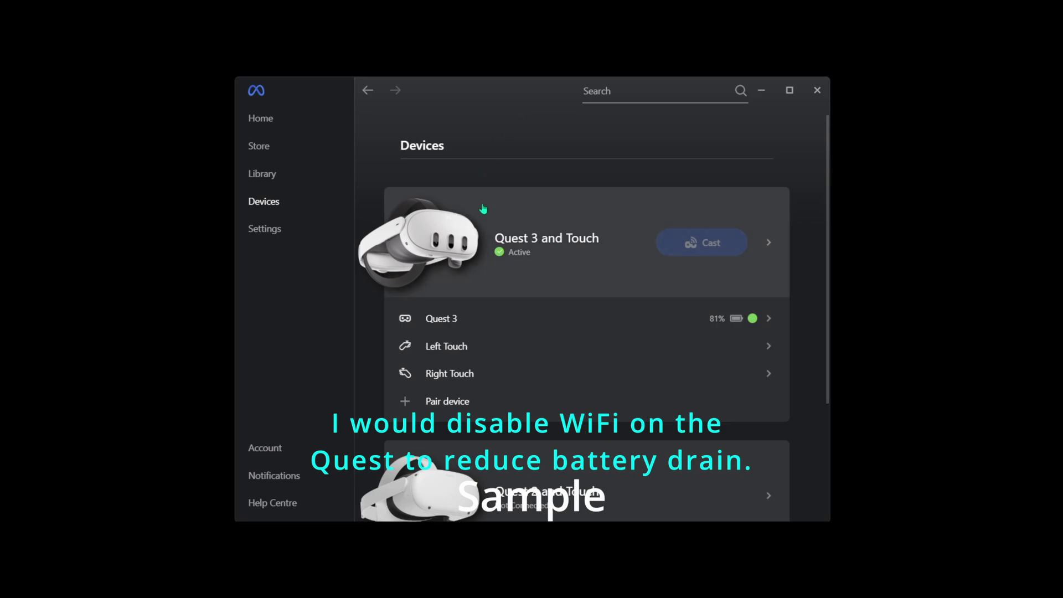
Open the Quest 3 card's settings panel and scroll down to Advanced.
{"action": "left_click", "coordinate": [579, 228]}
{"action": "scroll", "coordinate": [629, 368], "scroll_direction": "down", "scroll_amount": 10}
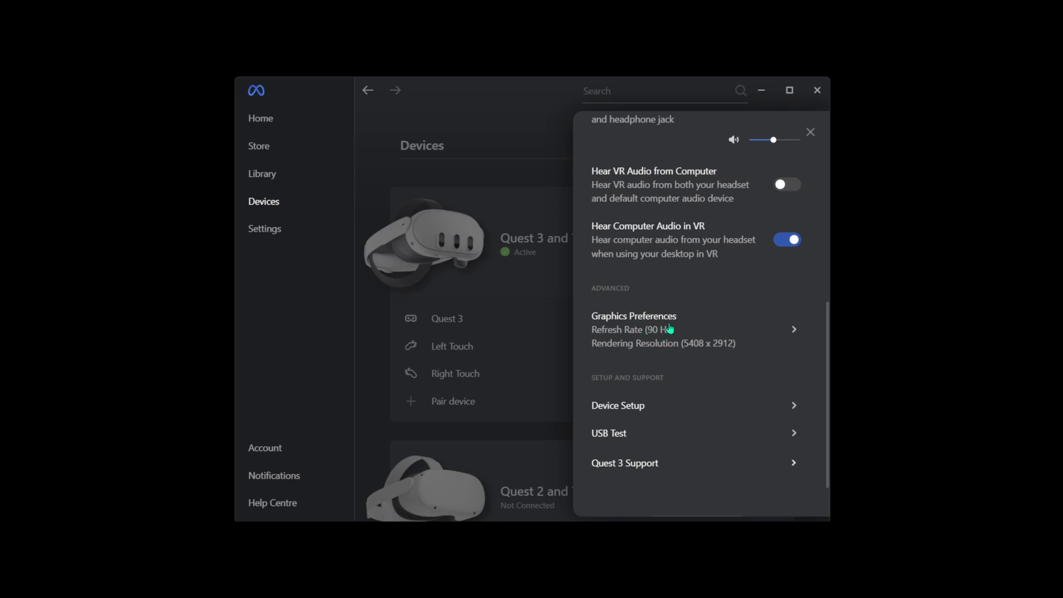
Open the Quest 3 Graphics Preferences, showing 90 Hz at 1.5x resolution.
{"action": "left_click", "coordinate": [691, 331]}
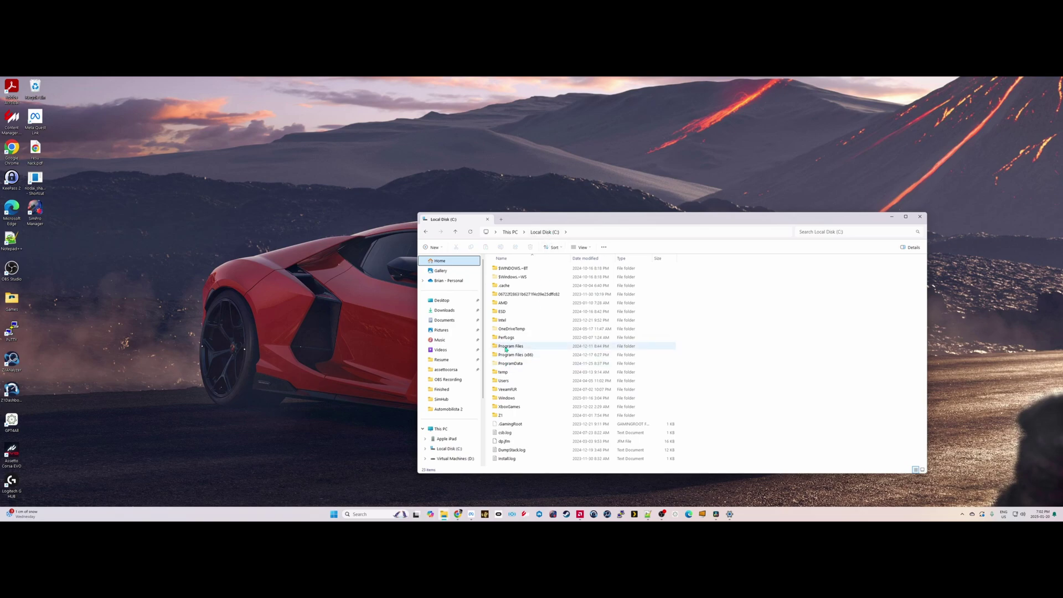
Browse in File Explorer to Program Files\Oculus\Support\oculus-diagnostics.
{"action": "double_click", "coordinate": [506, 346]}
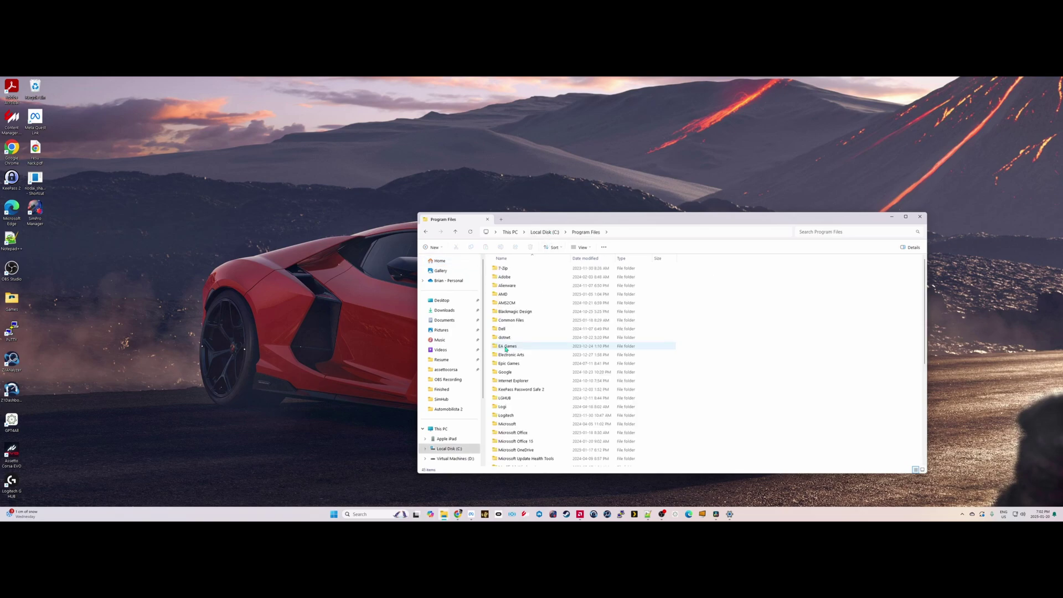
{"action": "left_click", "coordinate": [508, 311]}
{"action": "scroll", "coordinate": [508, 313], "scroll_direction": "down", "scroll_amount": 7}
{"action": "left_click", "coordinate": [509, 299]}
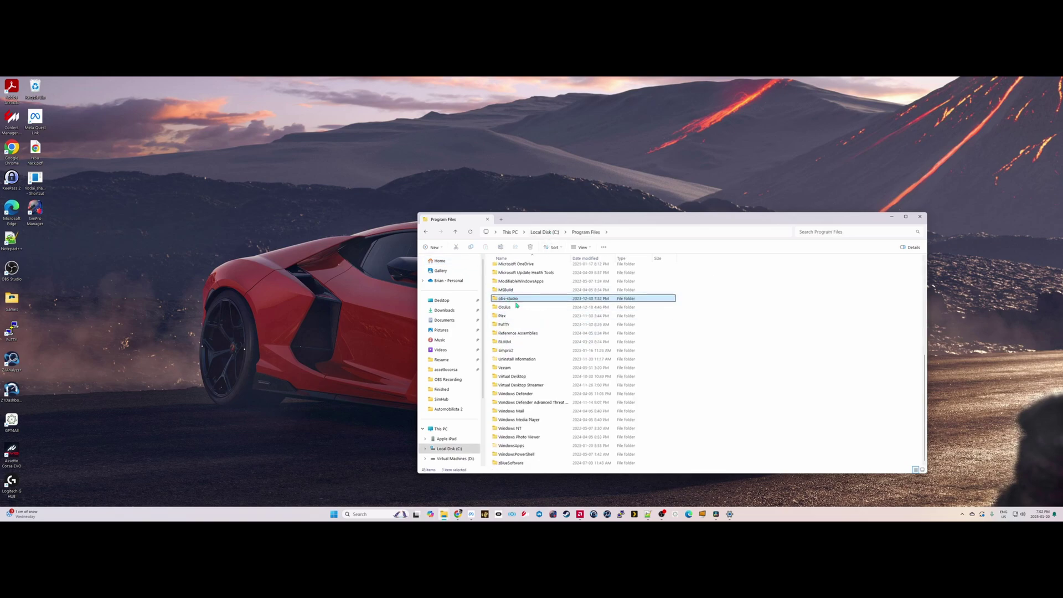
{"action": "double_click", "coordinate": [507, 307]}
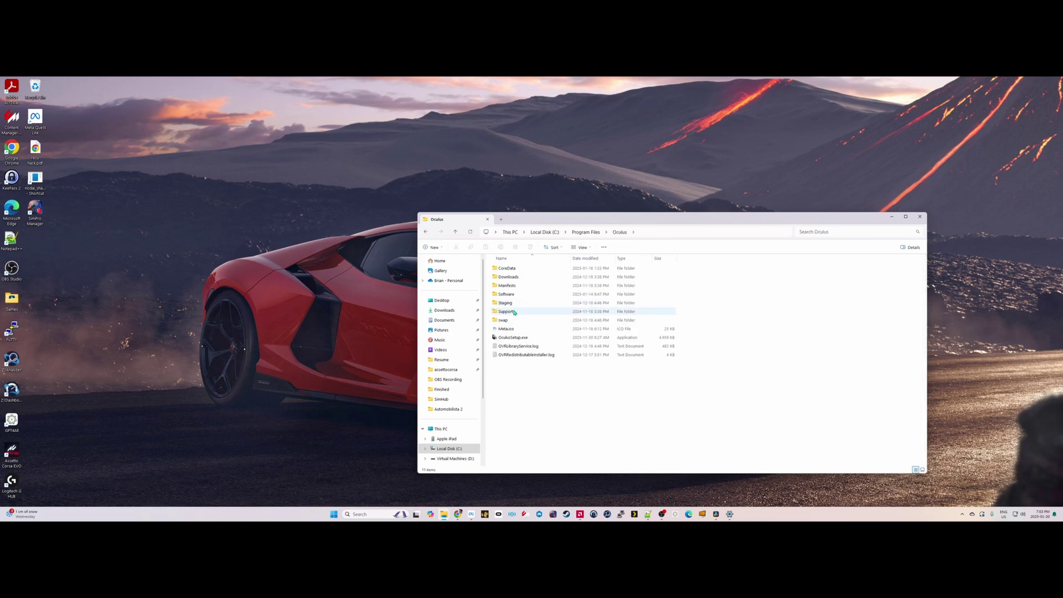
{"action": "double_click", "coordinate": [505, 312]}
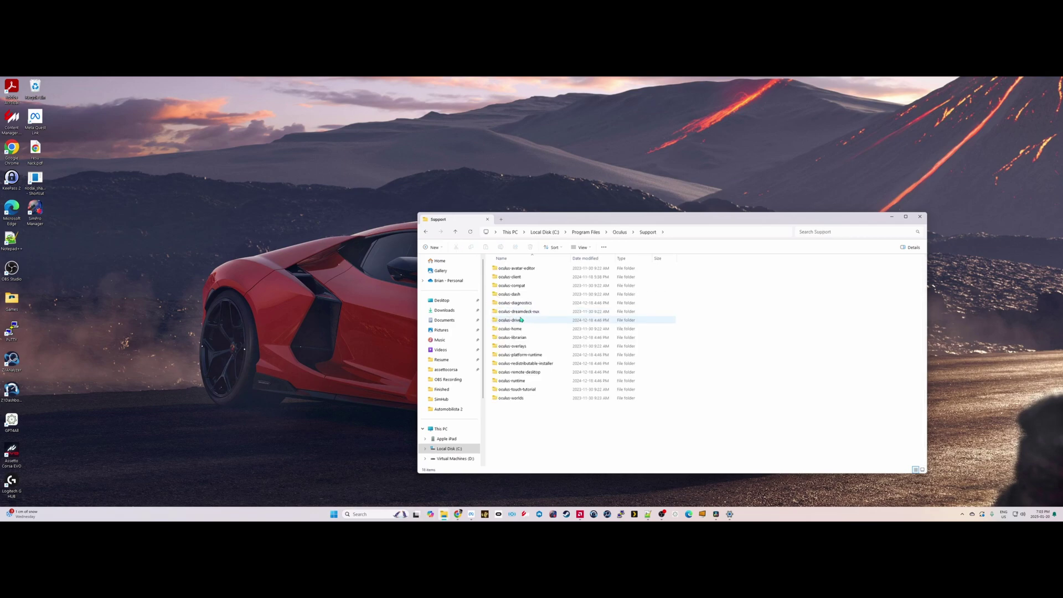
{"action": "double_click", "coordinate": [514, 303]}
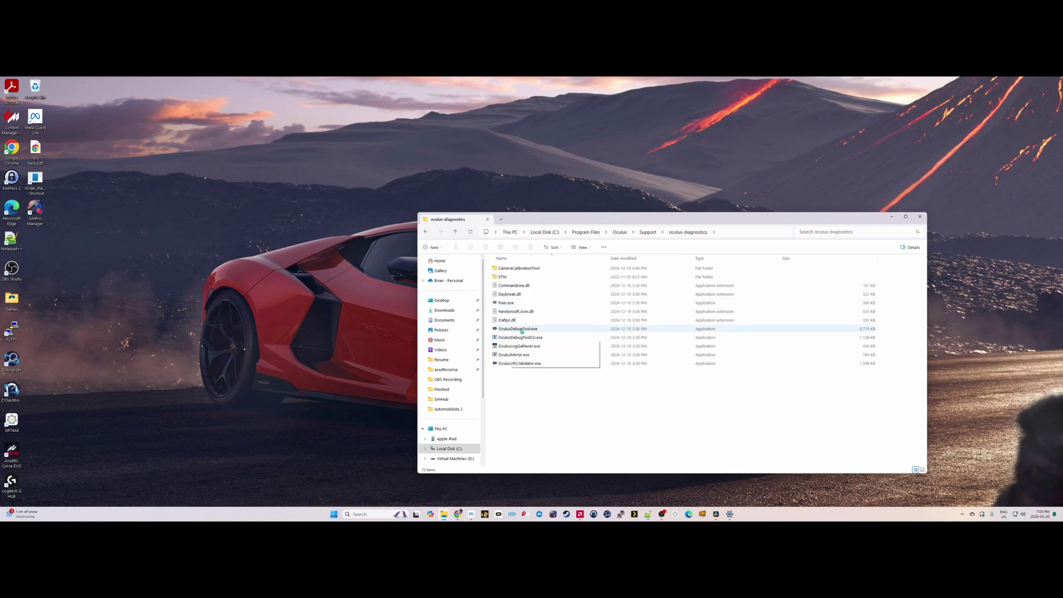
Launch OculusDebugTool.exe and centre its window over File Explorer.
{"action": "double_click", "coordinate": [521, 330]}
{"action": "mouse_move", "coordinate": [500, 513]}
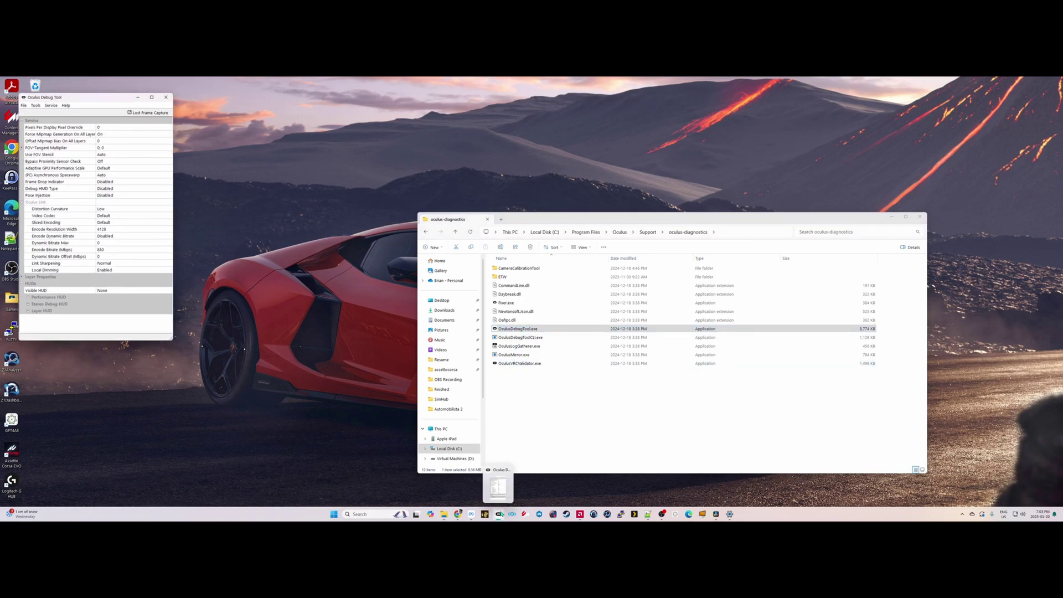
{"action": "right_click", "coordinate": [500, 514]}
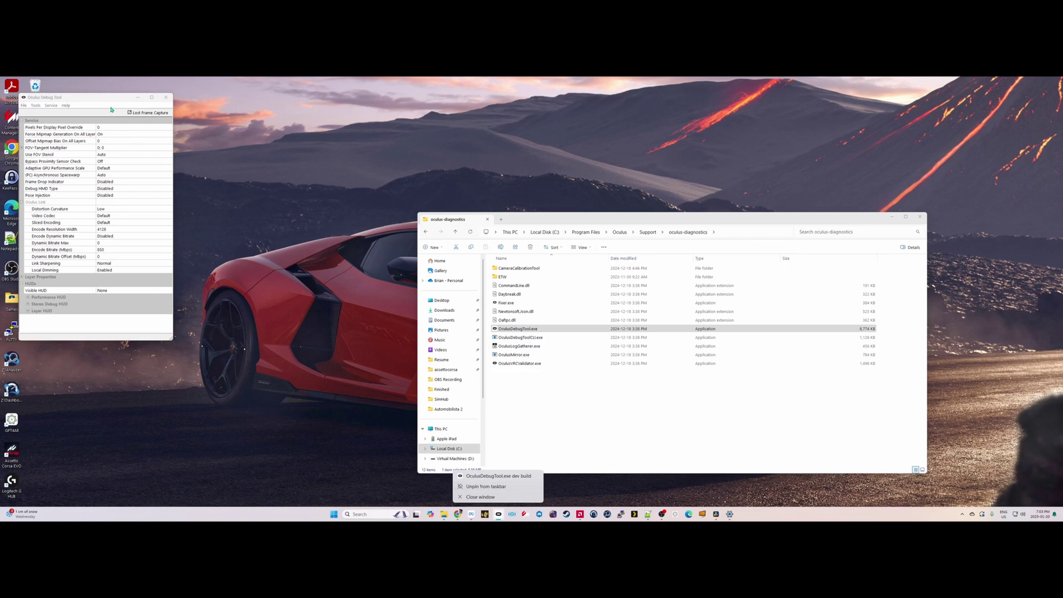
{"action": "left_click_drag", "start_coordinate": [108, 99], "coordinate": [361, 223]}
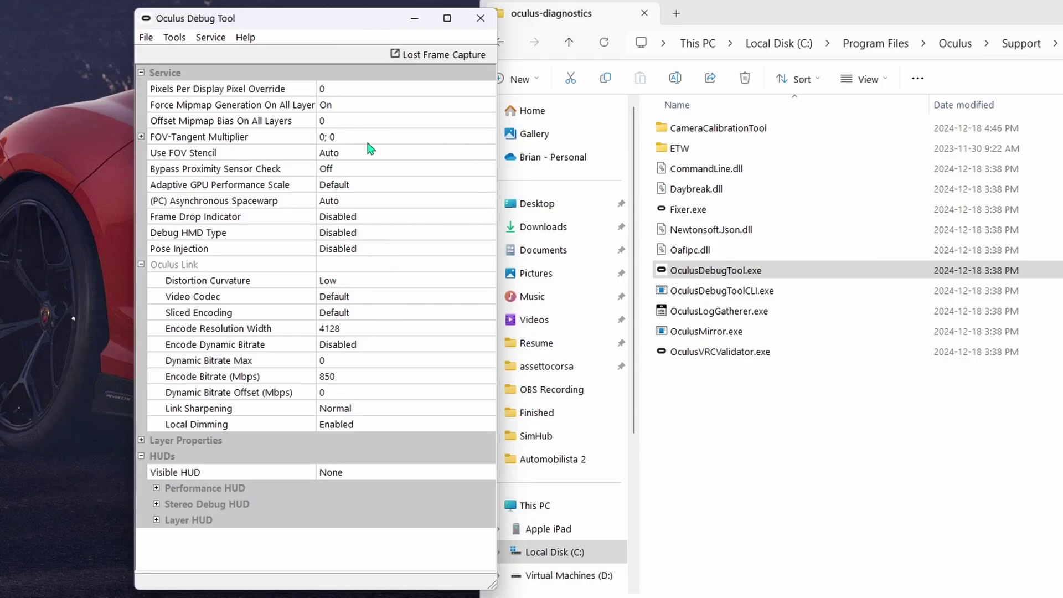
Change the FOV-Tangent Multiplier from 0; 0 to 0.9; 0.69.
{"action": "left_click", "coordinate": [364, 140]}
{"action": "left_click", "coordinate": [364, 141]}
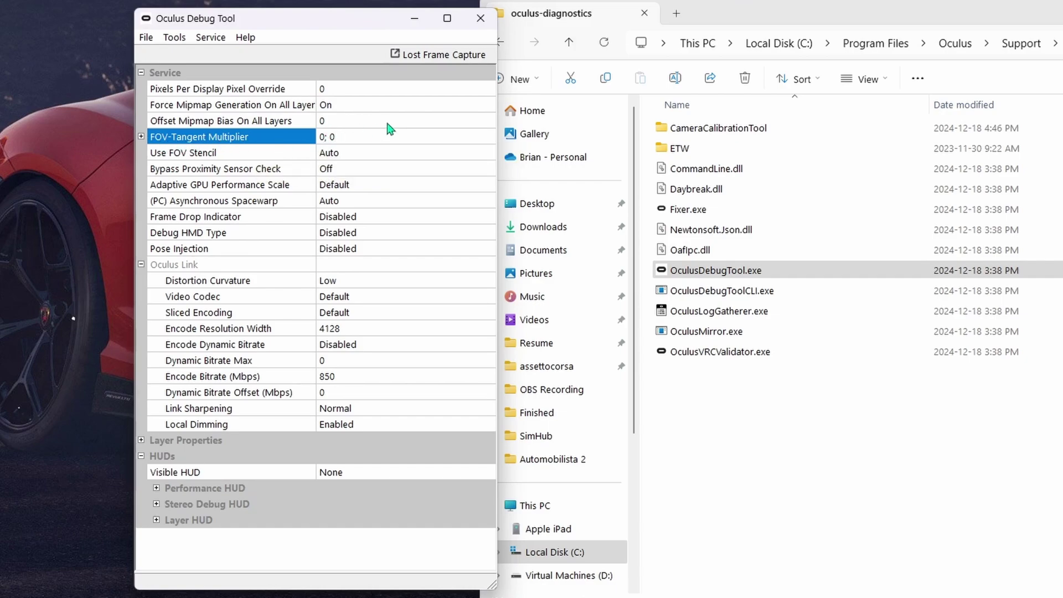
{"action": "type", "text": ".0"}
{"action": "key", "text": "BackSpace"}
{"action": "key", "text": "BackSpace"}
{"action": "type", "text": ".0"}
{"action": "key", "text": "BackSpace"}
{"action": "type", "text": "9"}
{"action": "left_click", "coordinate": [381, 138]}
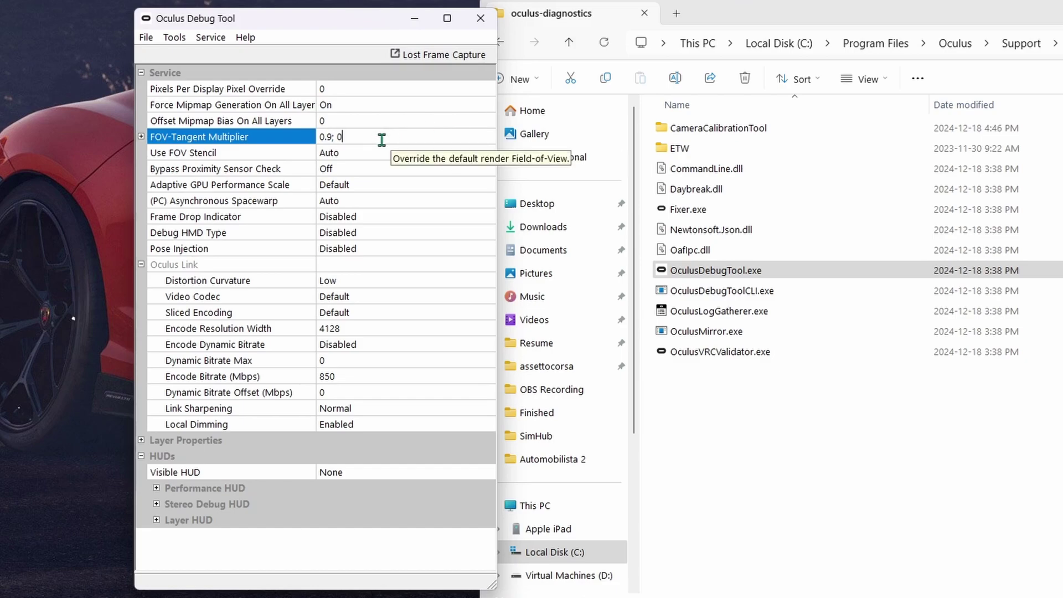
{"action": "type", "text": ".69"}
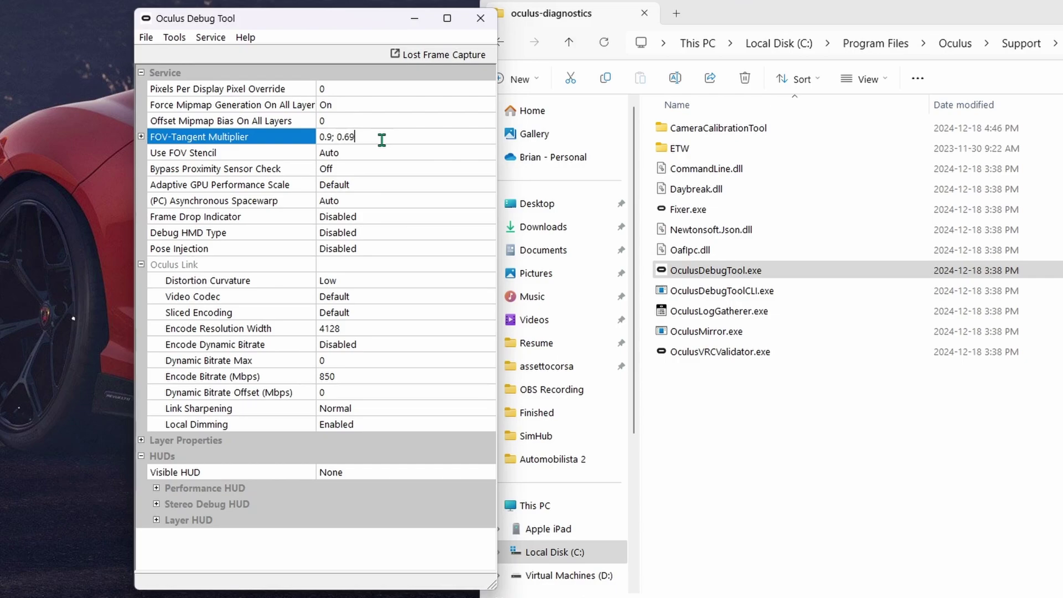
Highlight the FOV-Tangent Multiplier field to check it reads 0.9; 0.69.
{"action": "mouse_move", "coordinate": [367, 138]}
{"action": "left_mouse_down"}
{"action": "mouse_move", "coordinate": [324, 138]}
{"action": "mouse_move", "coordinate": [347, 139]}
{"action": "left_mouse_up"}
{"action": "left_click", "coordinate": [362, 136]}
{"action": "left_click", "coordinate": [372, 142]}
{"action": "left_click_drag", "start_coordinate": [372, 142], "coordinate": [318, 139]}
{"action": "left_click", "coordinate": [367, 139]}
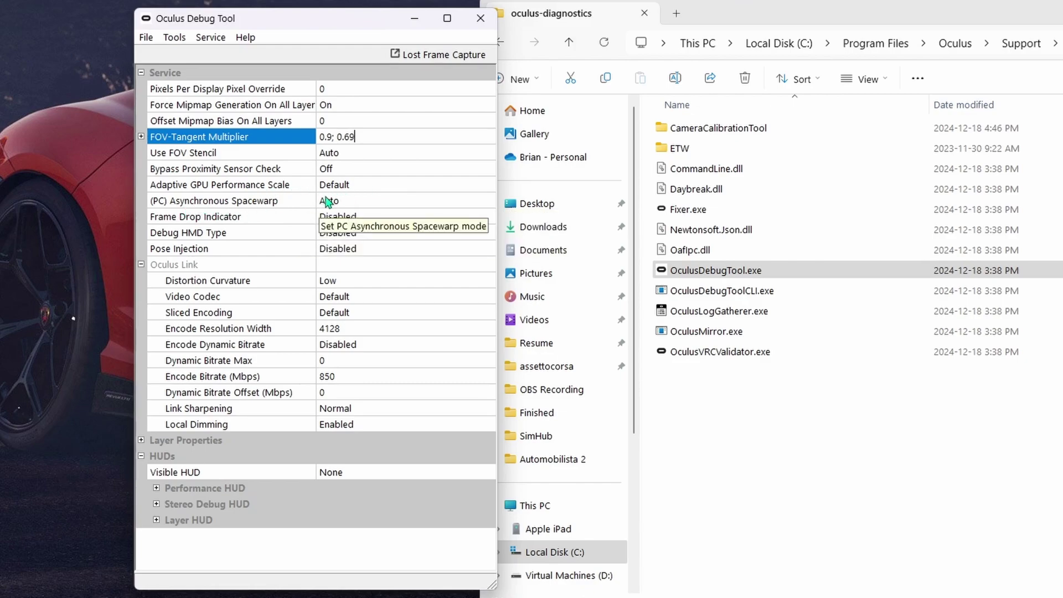
Set Asynchronous Spacewarp to Disabled and keep Distortion Curvature at Low.
{"action": "left_click", "coordinate": [349, 204]}
{"action": "left_click", "coordinate": [349, 204]}
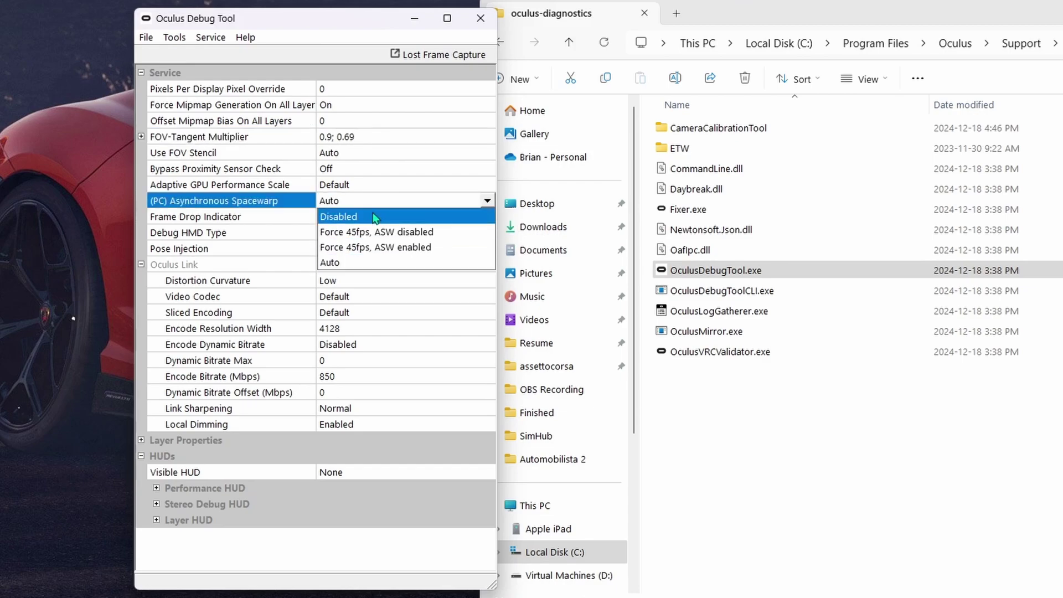
{"action": "left_click", "coordinate": [374, 217]}
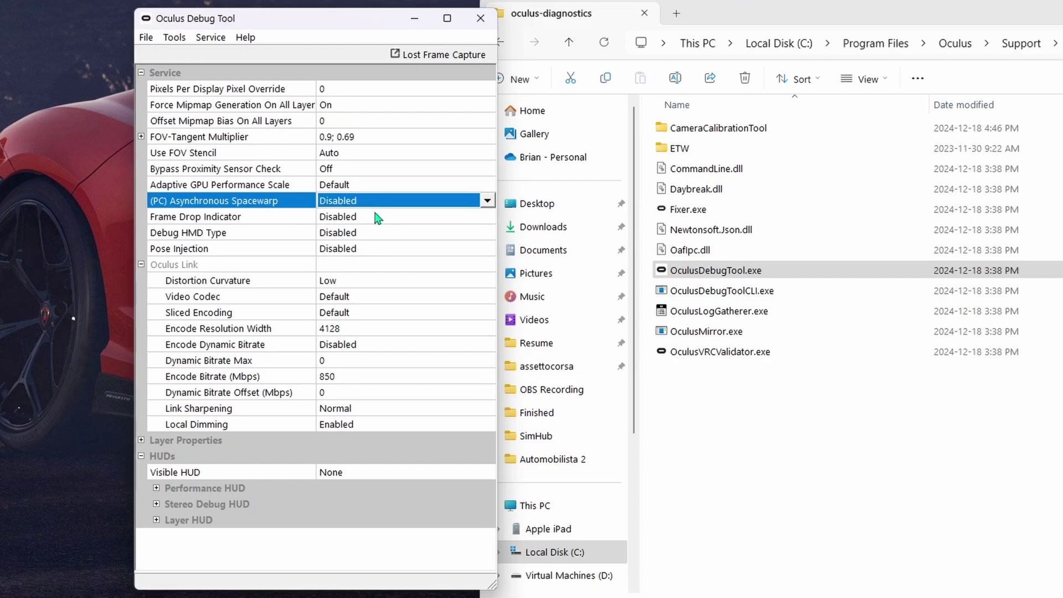
{"action": "left_click", "coordinate": [407, 204]}
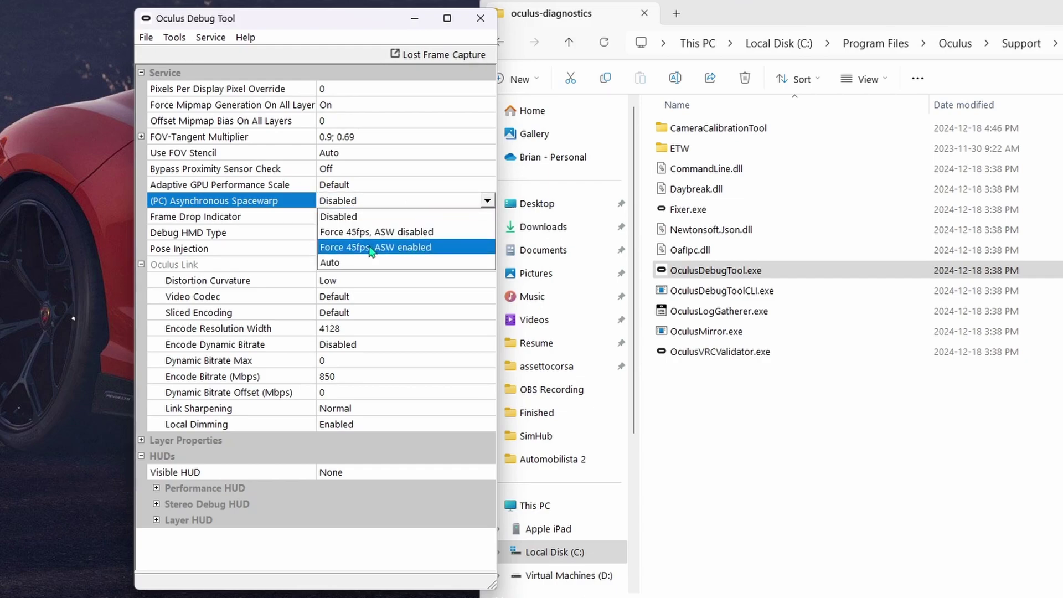
{"action": "left_click", "coordinate": [372, 200]}
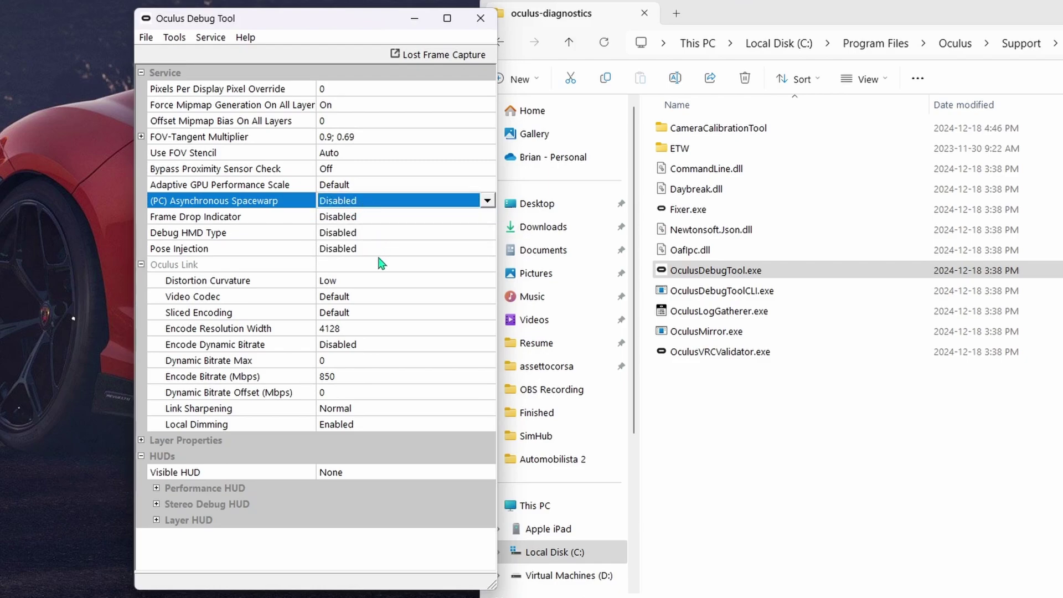
{"action": "left_click", "coordinate": [343, 284]}
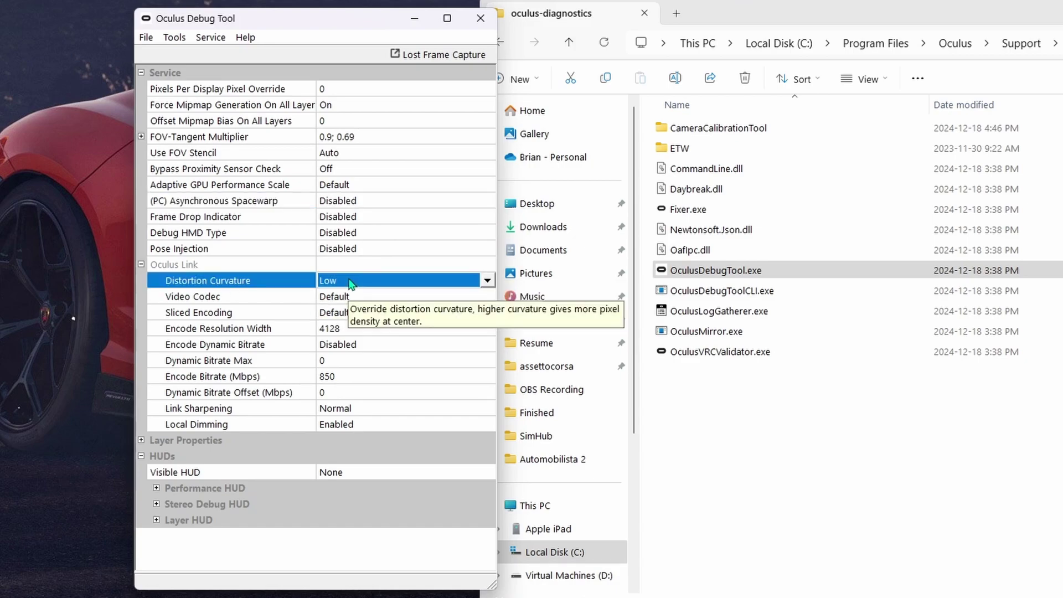
{"action": "left_click", "coordinate": [349, 282]}
{"action": "left_click", "coordinate": [352, 310]}
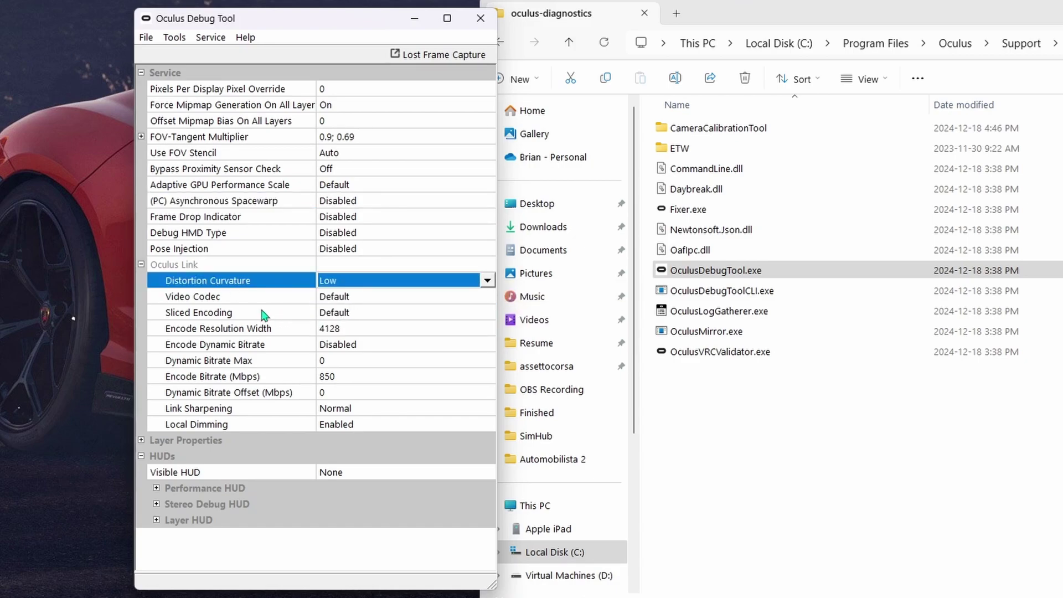
Set Encode Resolution Width to 4128.
{"action": "left_click", "coordinate": [204, 331]}
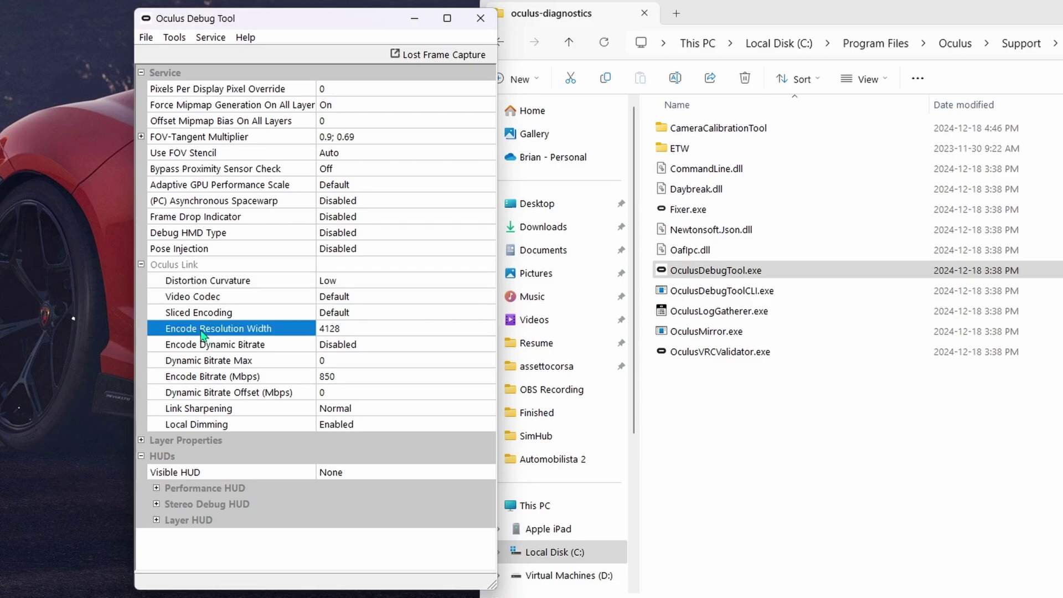
{"action": "left_click", "coordinate": [323, 328]}
{"action": "double_click", "coordinate": [322, 330]}
{"action": "left_click", "coordinate": [343, 329]}
{"action": "double_click", "coordinate": [355, 328]}
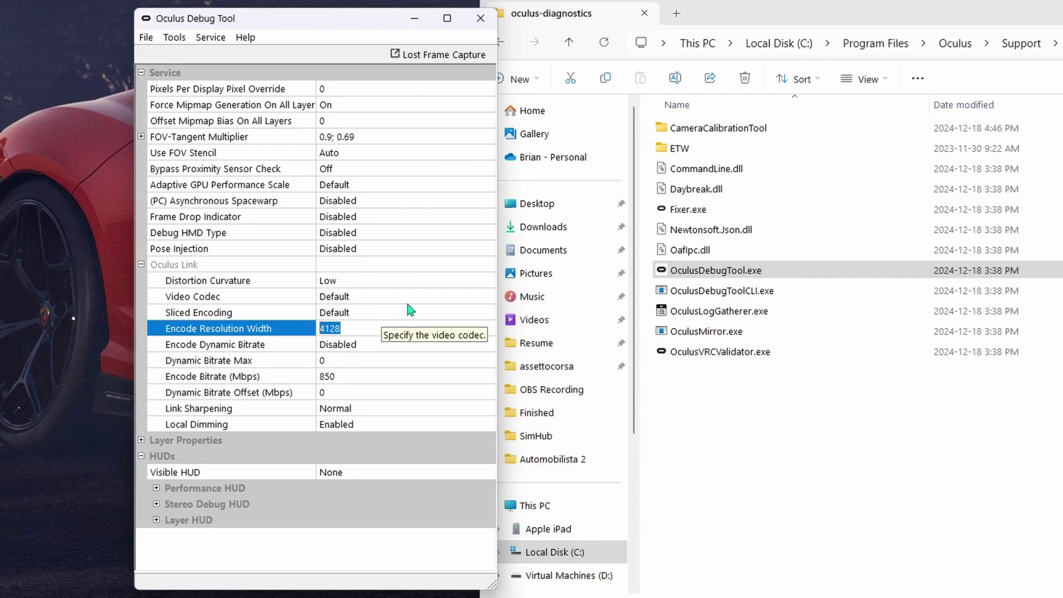
{"action": "type", "text": "4128"}
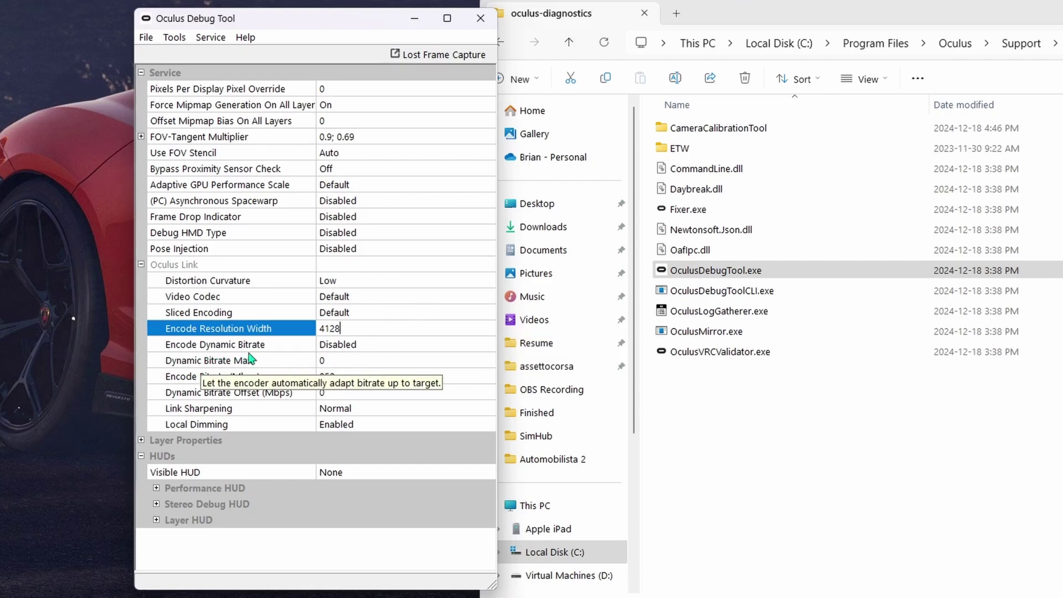
Keep Encode Dynamic Bitrate Disabled and set Encode Bitrate to 850 Mbps.
{"action": "left_click", "coordinate": [371, 345]}
{"action": "left_click", "coordinate": [372, 345]}
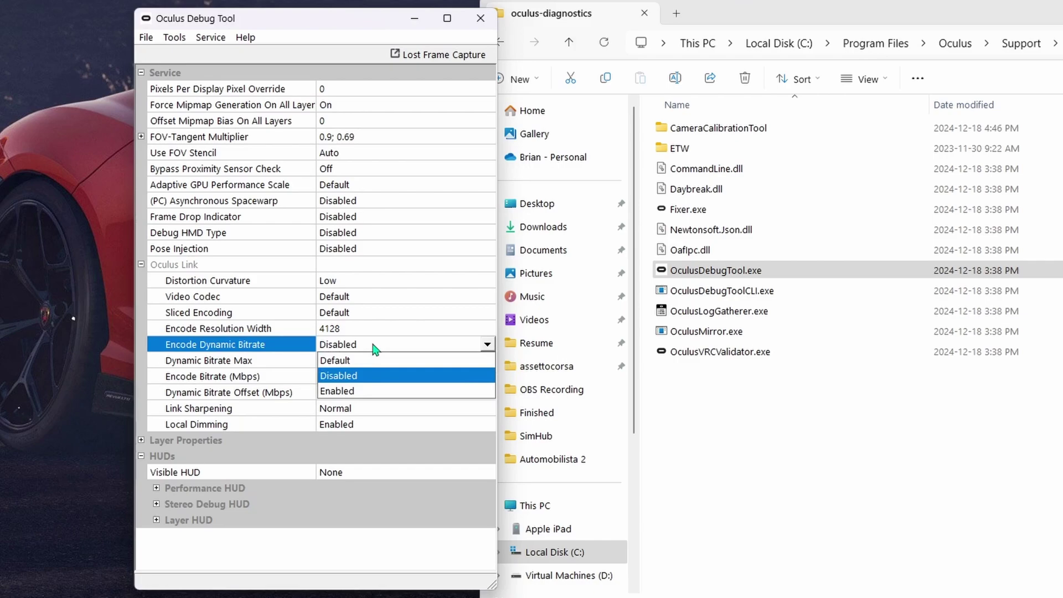
{"action": "left_click", "coordinate": [365, 377]}
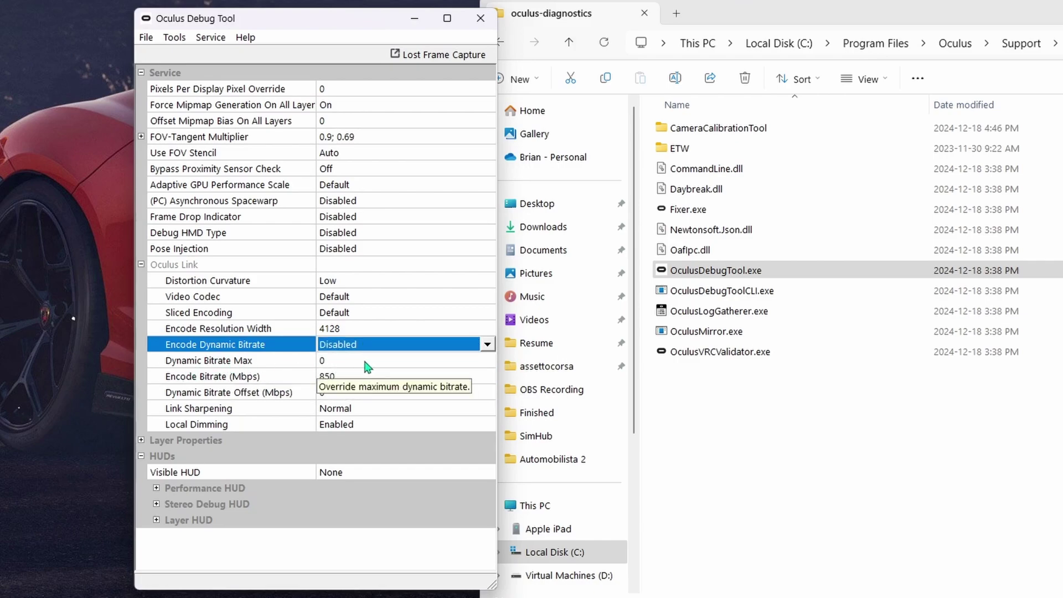
{"action": "left_click", "coordinate": [346, 377]}
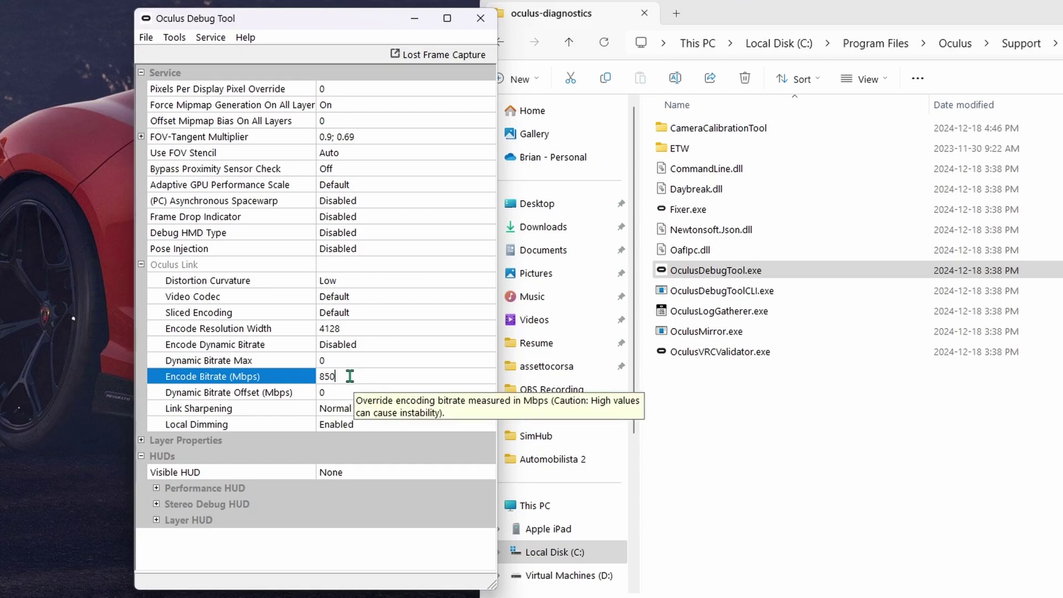
{"action": "double_click", "coordinate": [350, 376]}
{"action": "type", "text": "3"}
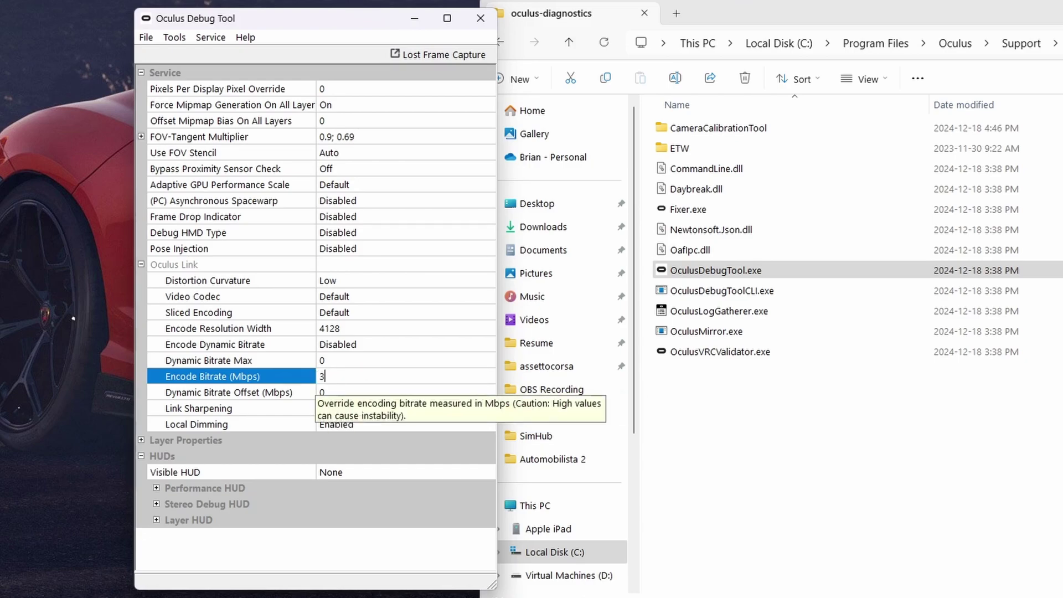
{"action": "type", "text": "00"}
{"action": "key", "text": "BackSpace"}
{"action": "key", "text": "BackSpace"}
{"action": "key", "text": "BackSpace"}
{"action": "type", "text": "850"}
Check that the Encode Bitrate field holds 850 Mbps.
{"action": "left_click", "coordinate": [391, 361]}
{"action": "left_click", "coordinate": [340, 376]}
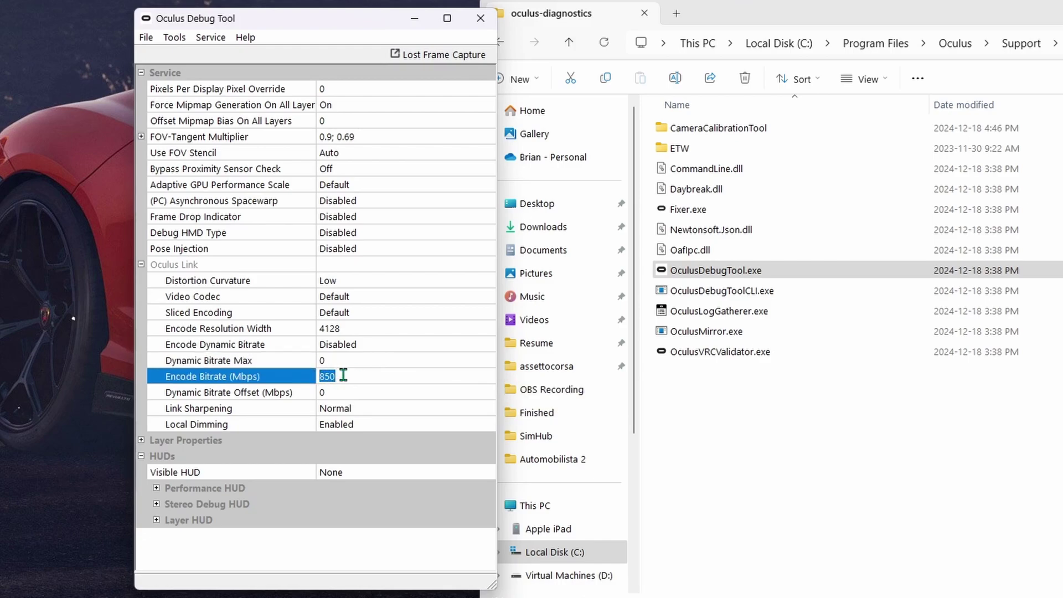
{"action": "left_click", "coordinate": [344, 375]}
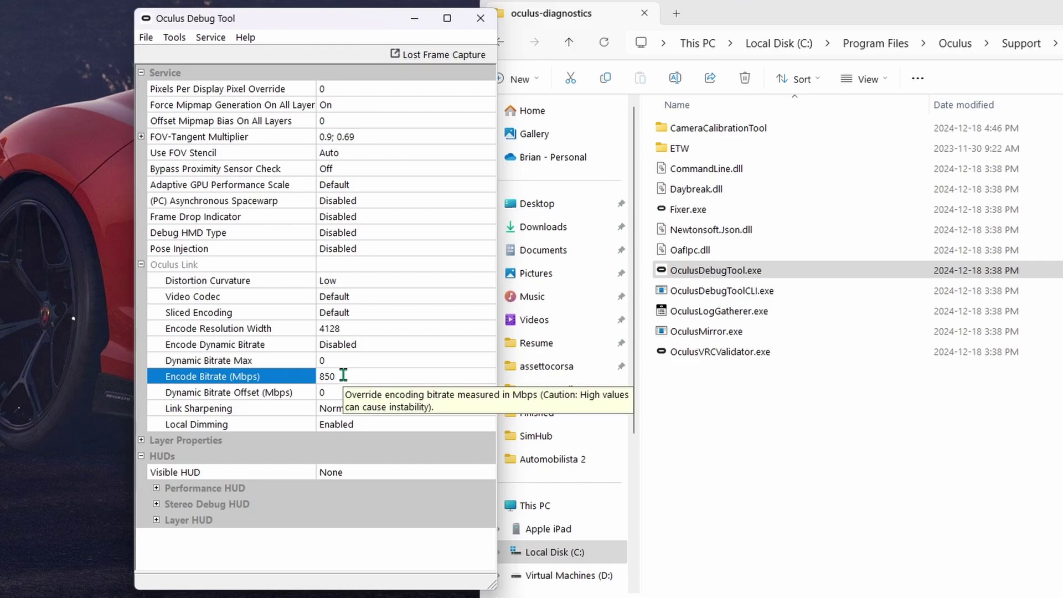
{"action": "left_click", "coordinate": [343, 375]}
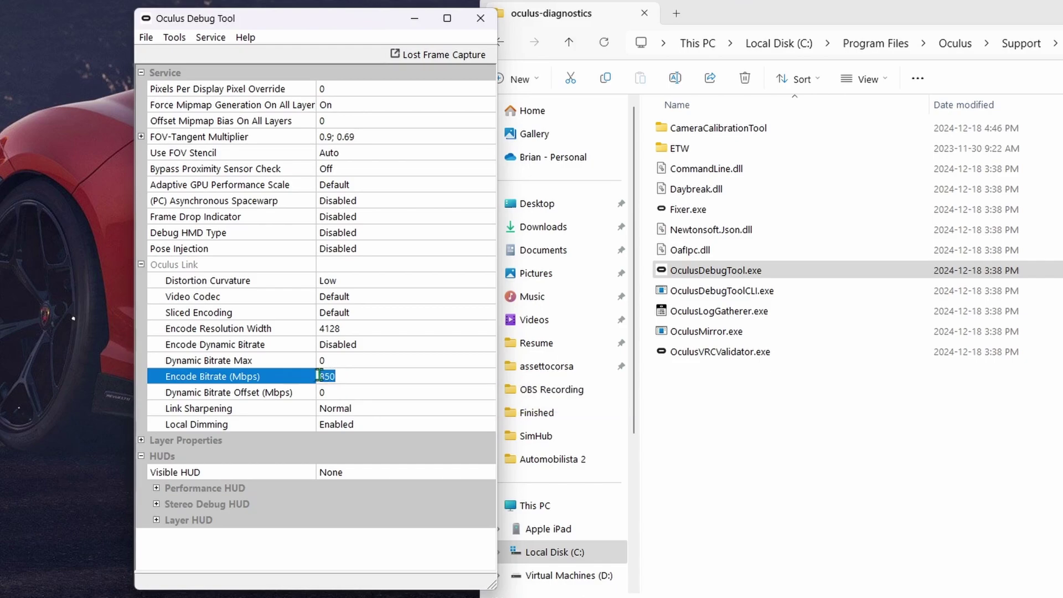
{"action": "left_click", "coordinate": [357, 382]}
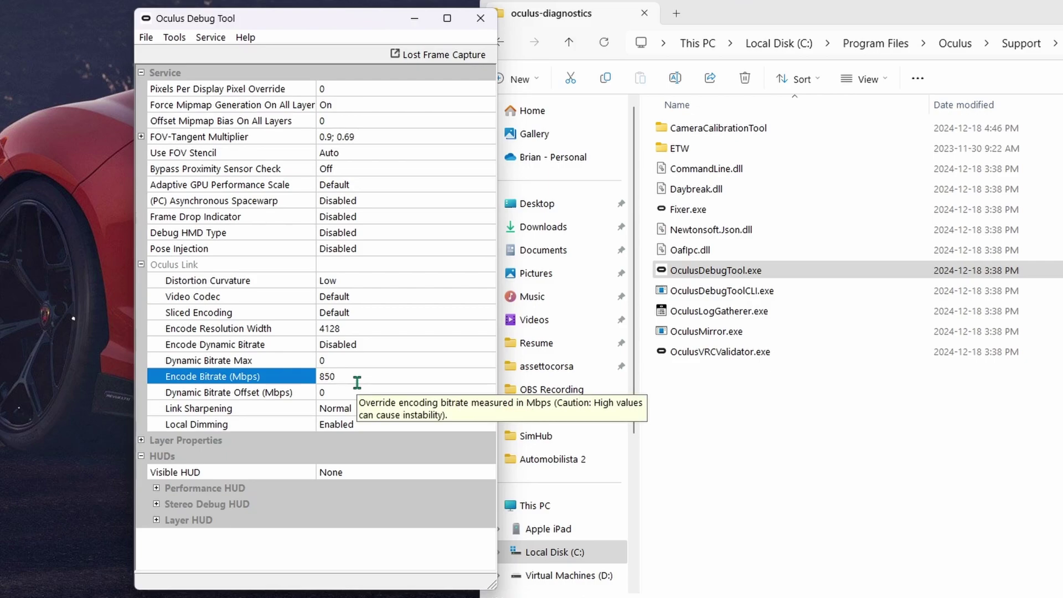
{"action": "left_click", "coordinate": [356, 381]}
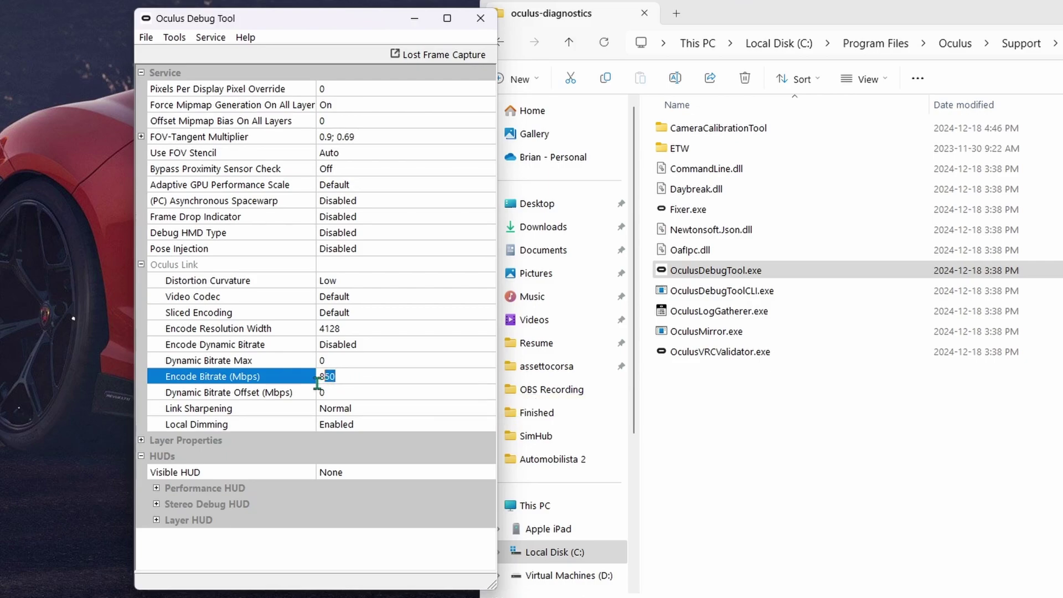
{"action": "left_click", "coordinate": [355, 378]}
{"action": "left_click", "coordinate": [355, 379]}
{"action": "left_click", "coordinate": [348, 377]}
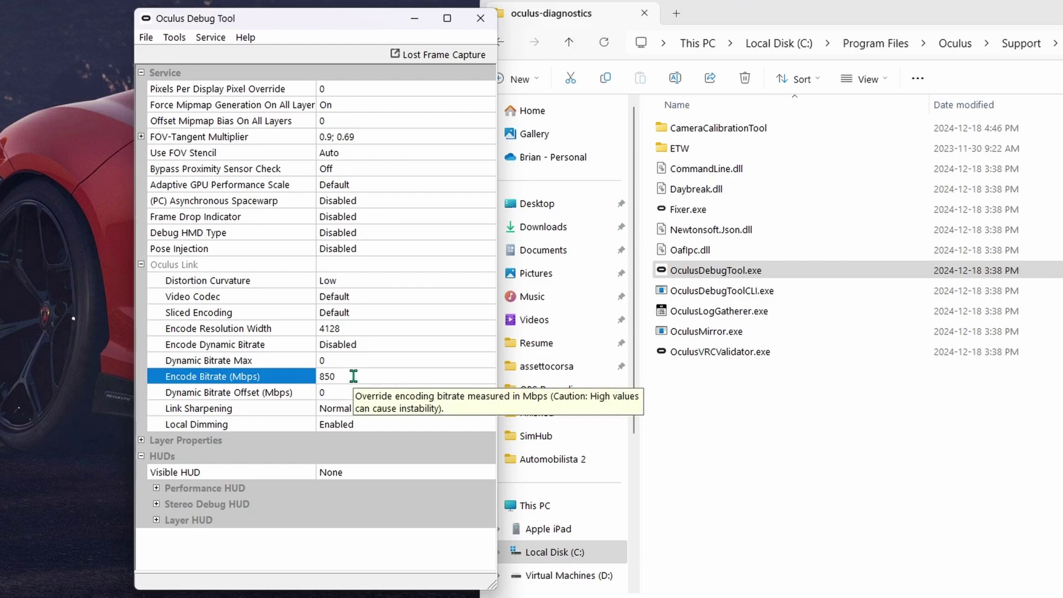
{"action": "left_click", "coordinate": [341, 374]}
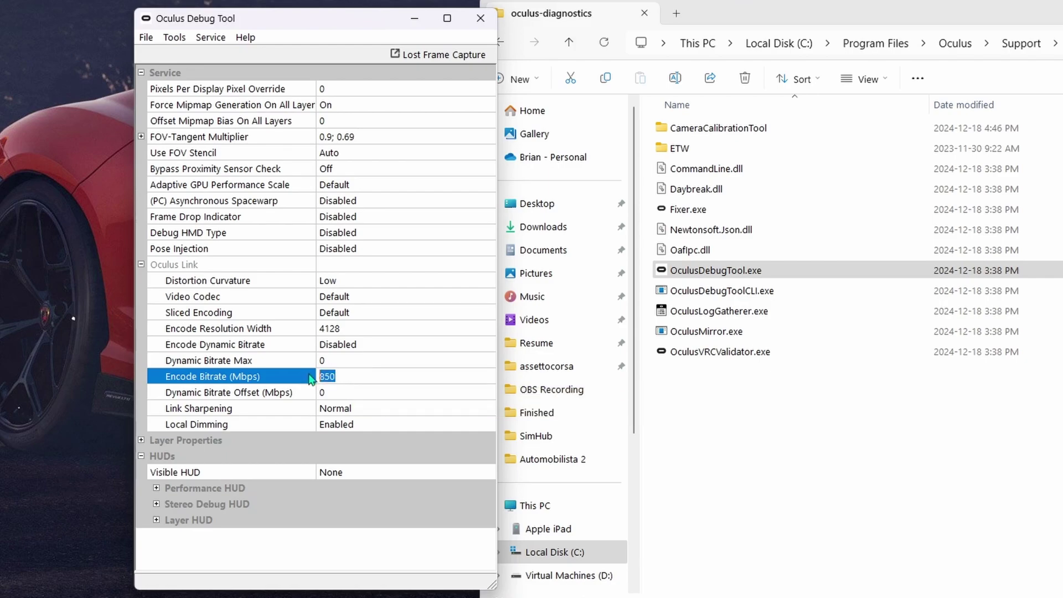
{"action": "left_click", "coordinate": [342, 375]}
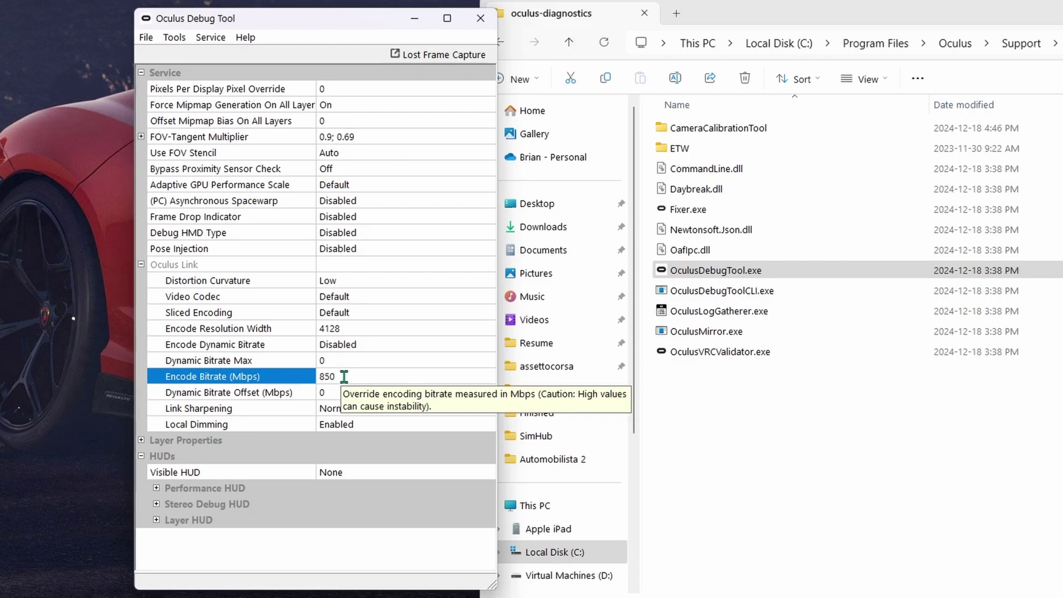
{"action": "left_click", "coordinate": [310, 381]}
{"action": "left_click", "coordinate": [351, 376]}
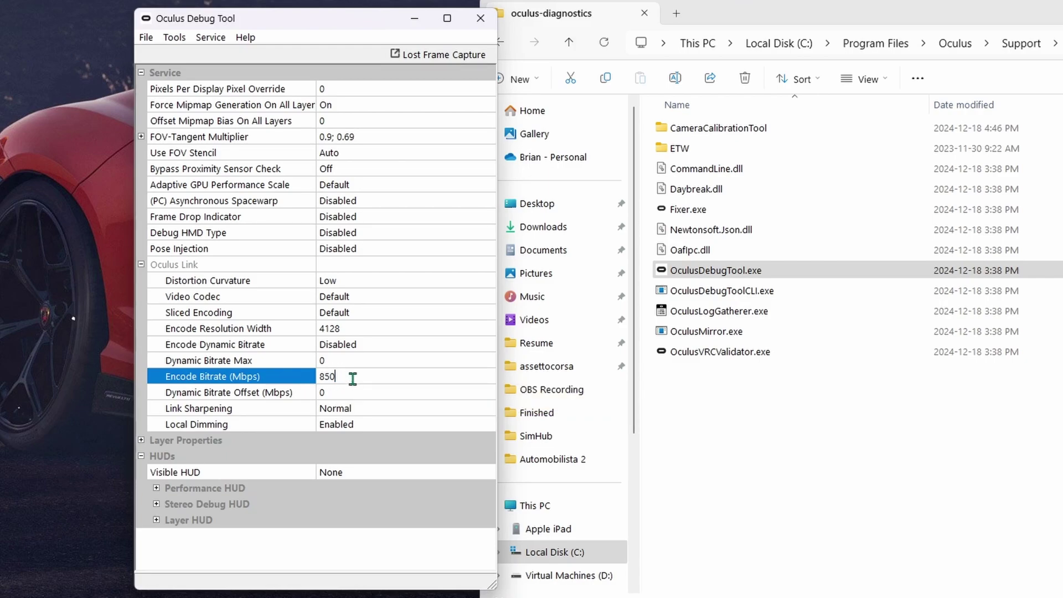
{"action": "left_click", "coordinate": [324, 378]}
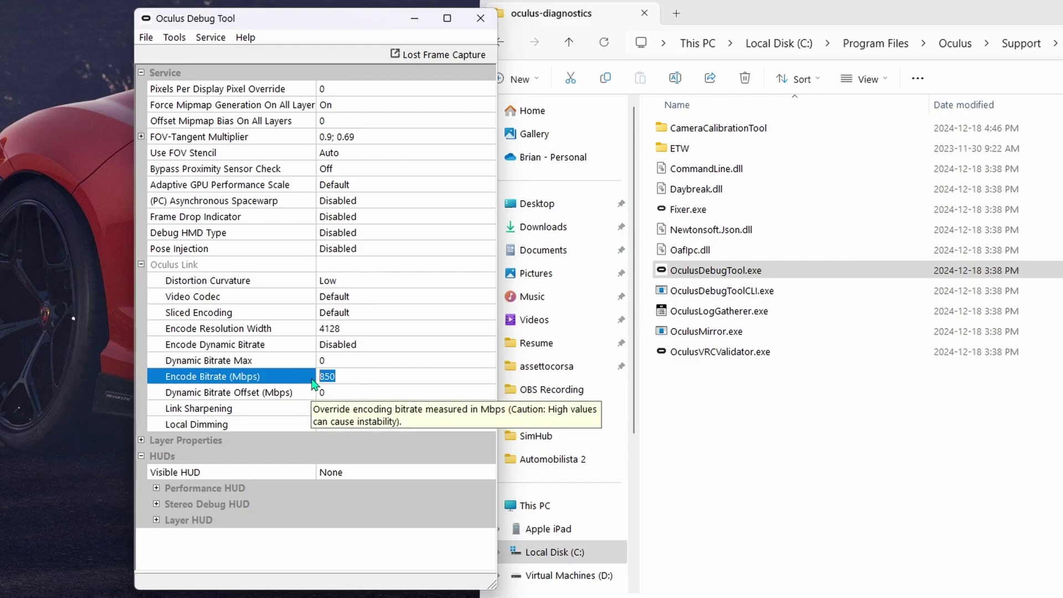
{"action": "left_click", "coordinate": [353, 377]}
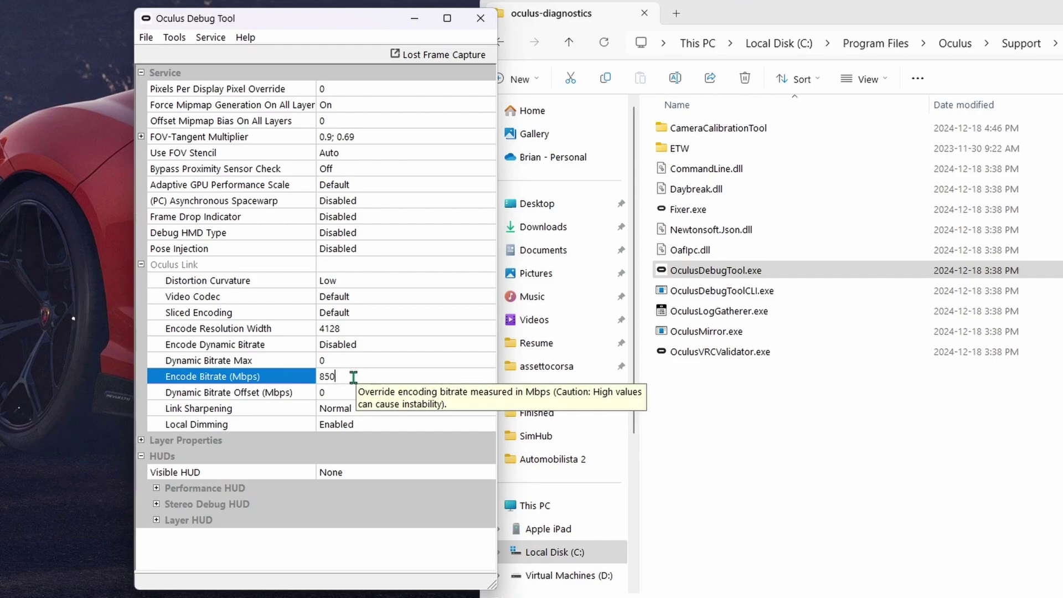
{"action": "double_click", "coordinate": [353, 377]}
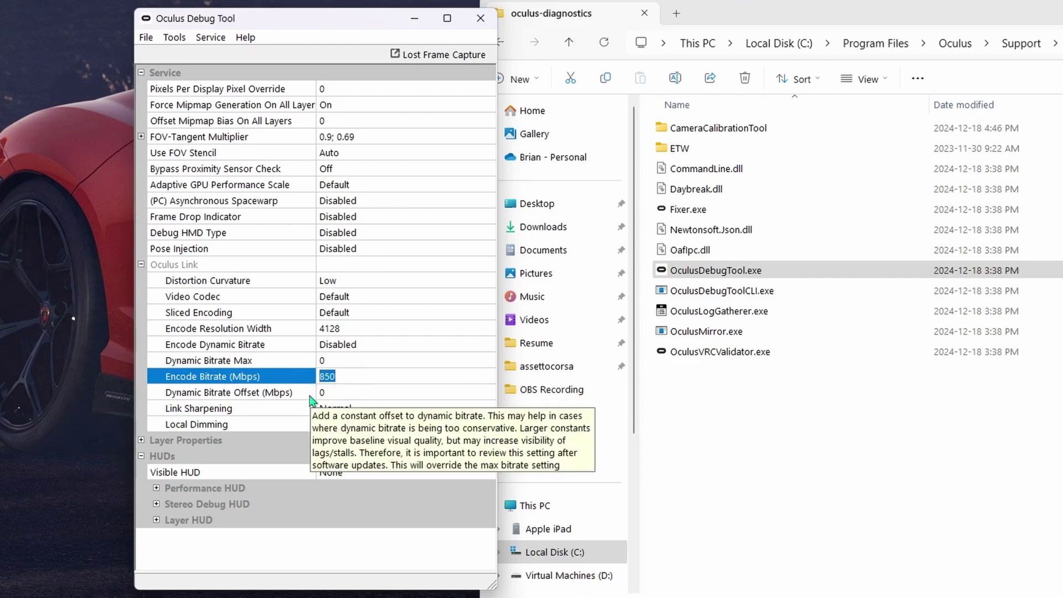
{"action": "left_click", "coordinate": [222, 413]}
Try Link Sharpening at Quality, then return it to Normal.
{"action": "left_click", "coordinate": [329, 411]}
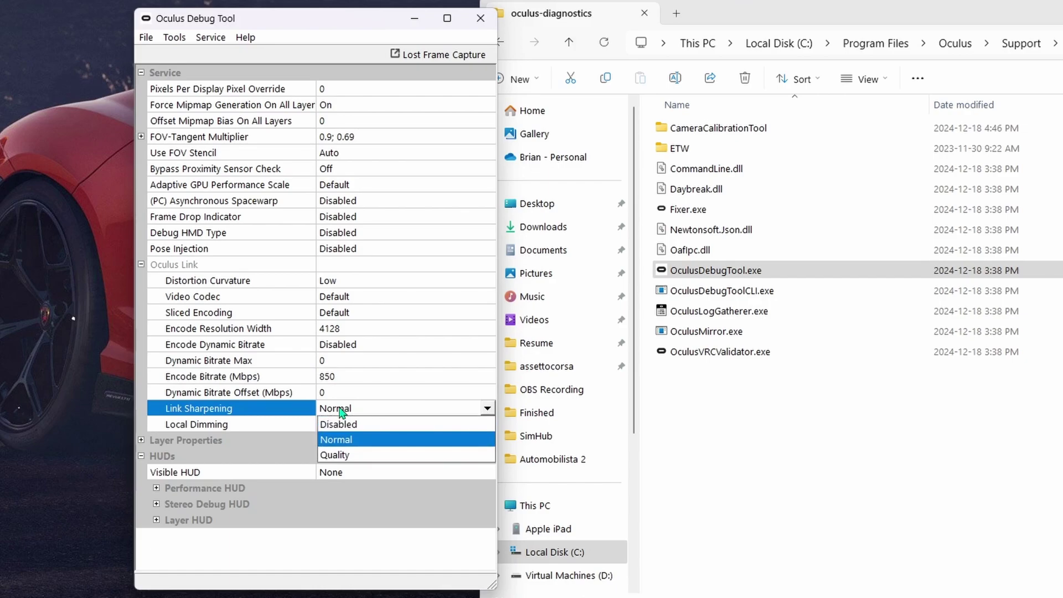
{"action": "left_click", "coordinate": [344, 442]}
{"action": "left_click", "coordinate": [361, 410]}
{"action": "left_click", "coordinate": [354, 456]}
{"action": "left_click", "coordinate": [363, 410]}
{"action": "left_click", "coordinate": [362, 441]}
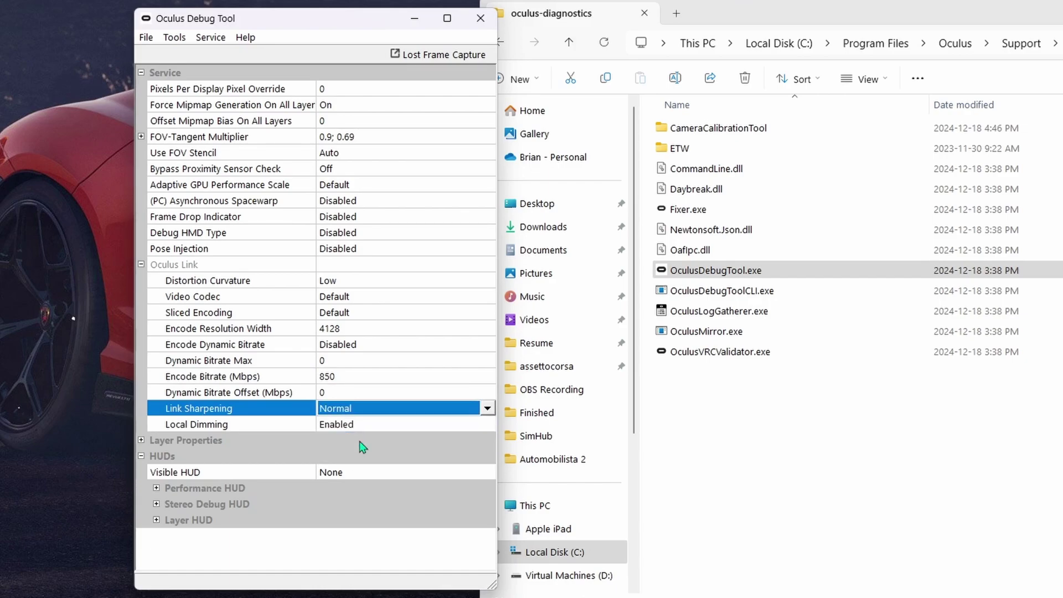
Switch Visible HUD to Performance, then back to None.
{"action": "left_click", "coordinate": [340, 475]}
{"action": "left_click", "coordinate": [340, 475]}
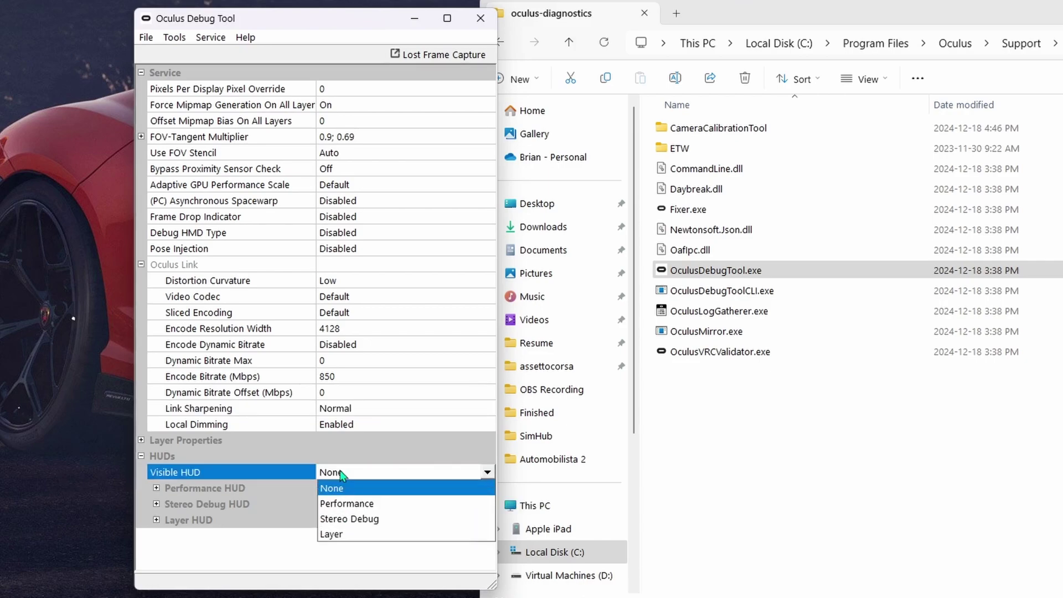
{"action": "left_click", "coordinate": [365, 504]}
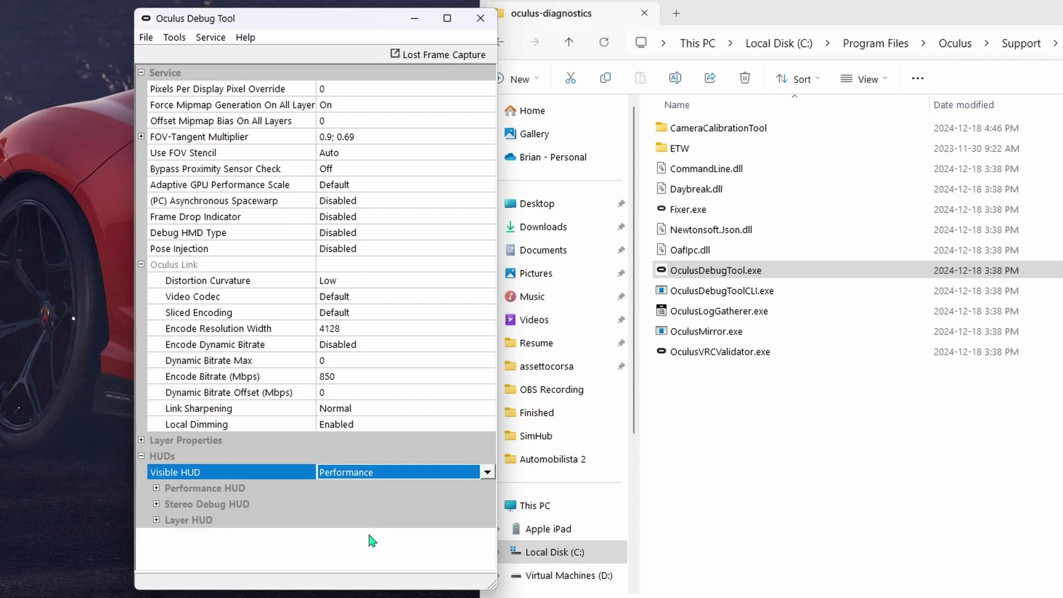
{"action": "left_click", "coordinate": [416, 477]}
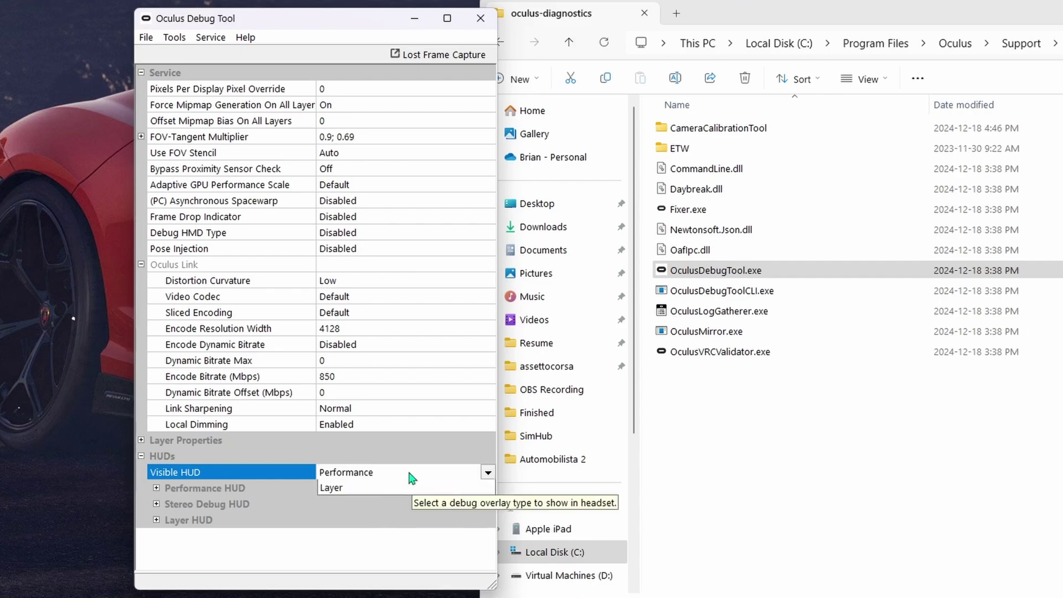
{"action": "left_click", "coordinate": [389, 485]}
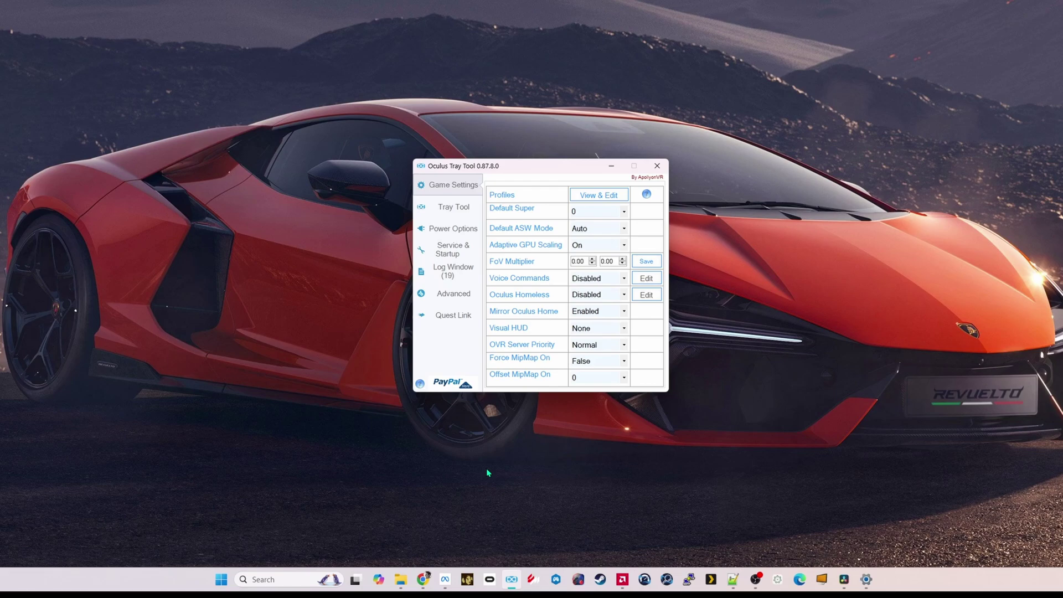
Open the Profiles list and start editing the AMS2 profile.
{"action": "left_click", "coordinate": [593, 197]}
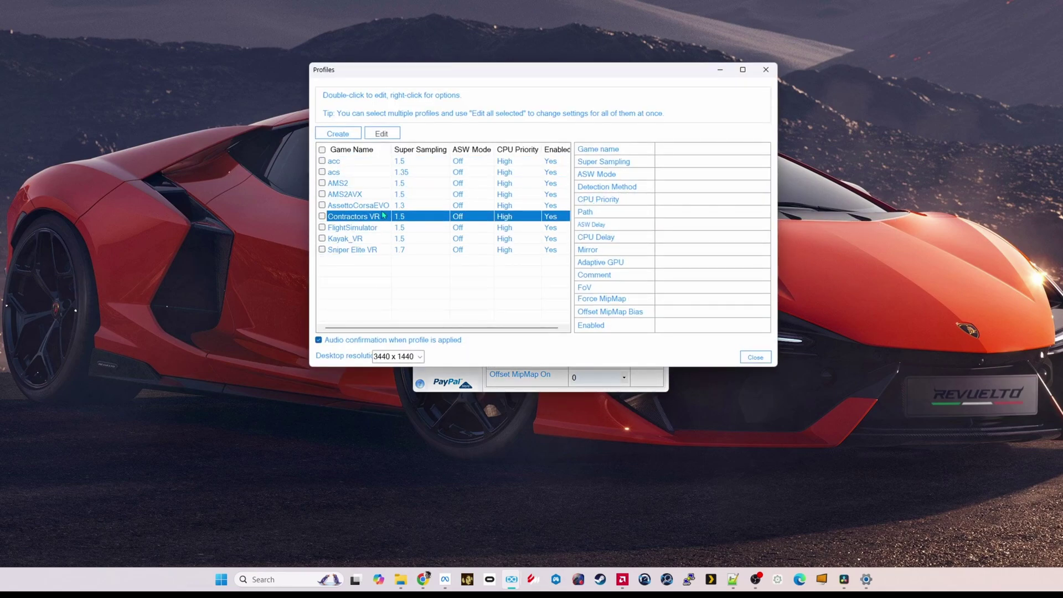
{"action": "double_click", "coordinate": [353, 185]}
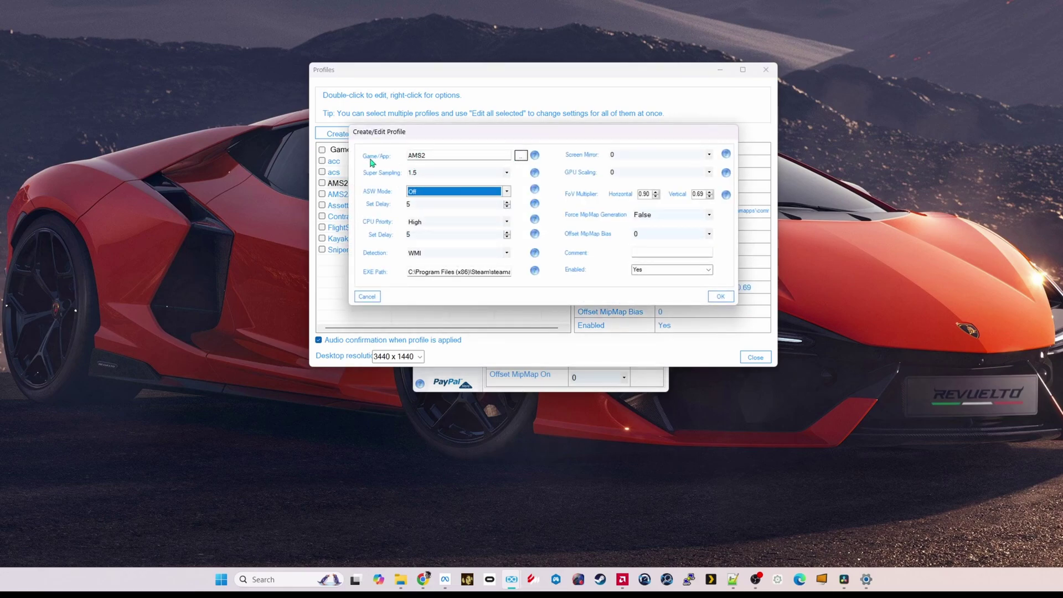
Set the profile's Game/App to AMS2AVX.exe from the Automobilista 2 folder.
{"action": "left_click", "coordinate": [523, 156]}
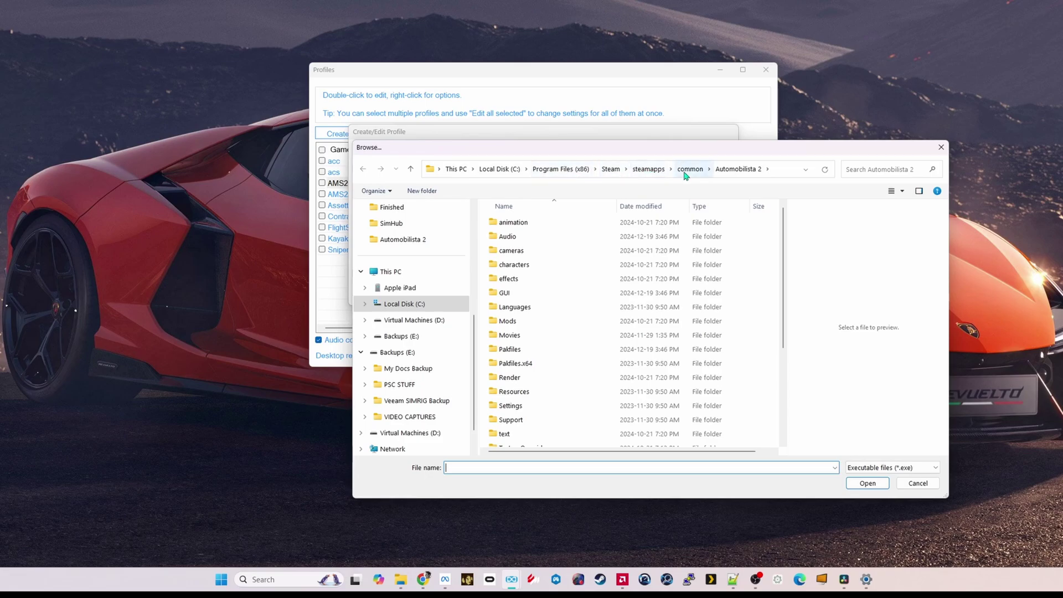
{"action": "scroll", "coordinate": [782, 271], "scroll_direction": "down", "scroll_amount": 1}
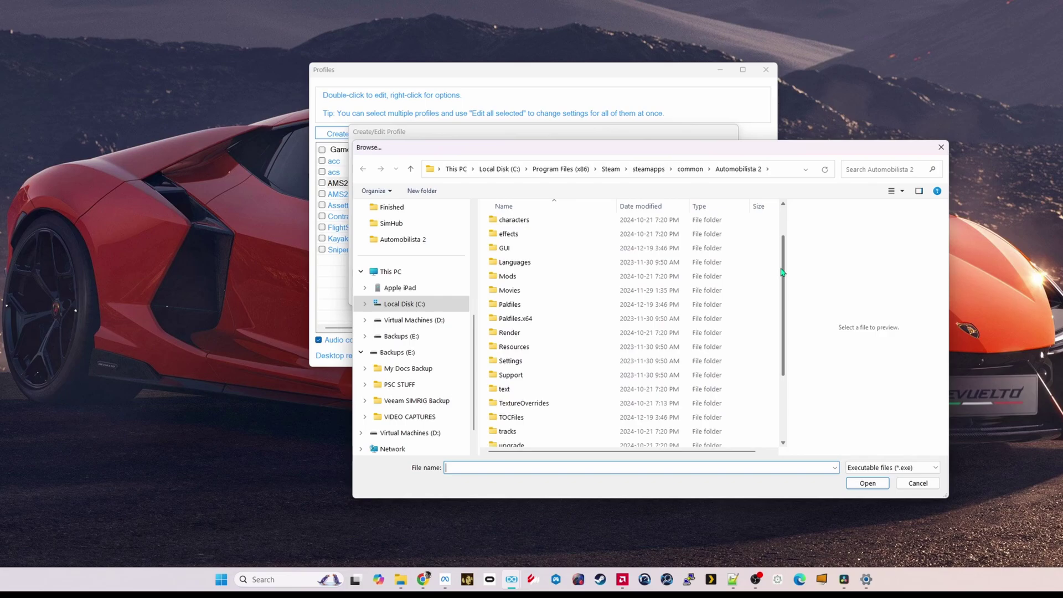
{"action": "scroll", "coordinate": [782, 271], "scroll_direction": "down", "scroll_amount": 3}
{"action": "left_click", "coordinate": [565, 413]}
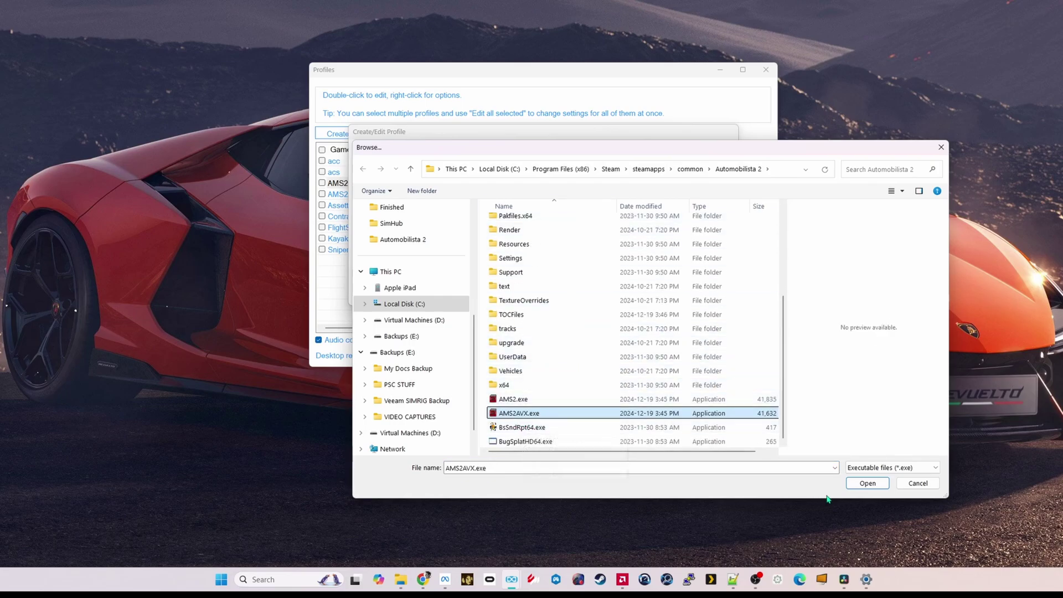
{"action": "left_click", "coordinate": [867, 484]}
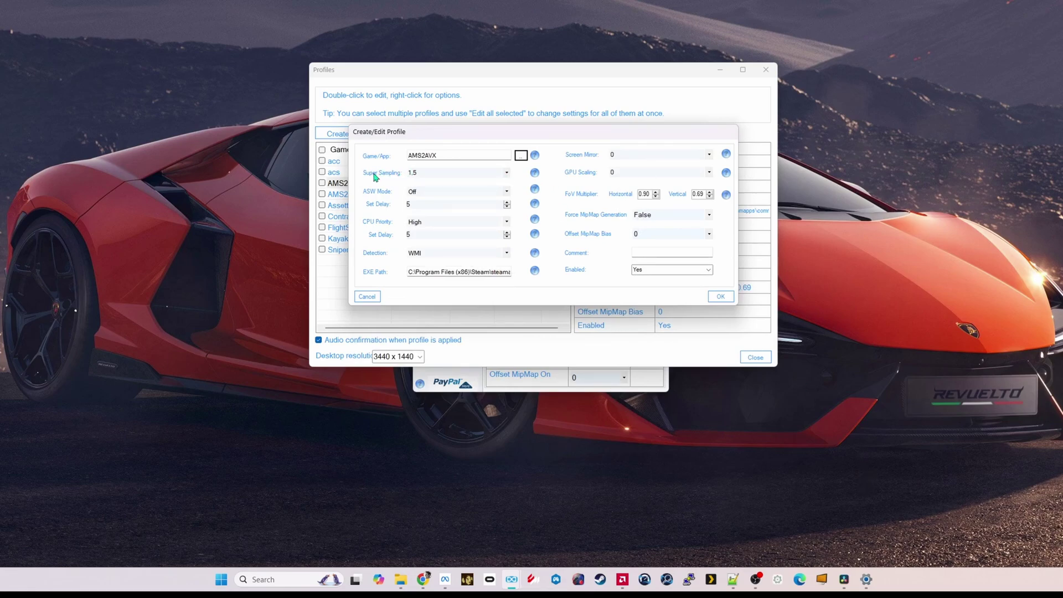
Keep Super Sampling at 1.5 and Screen Mirror at 0, then inspect the vertical FoV multiplier.
{"action": "left_click", "coordinate": [507, 173]}
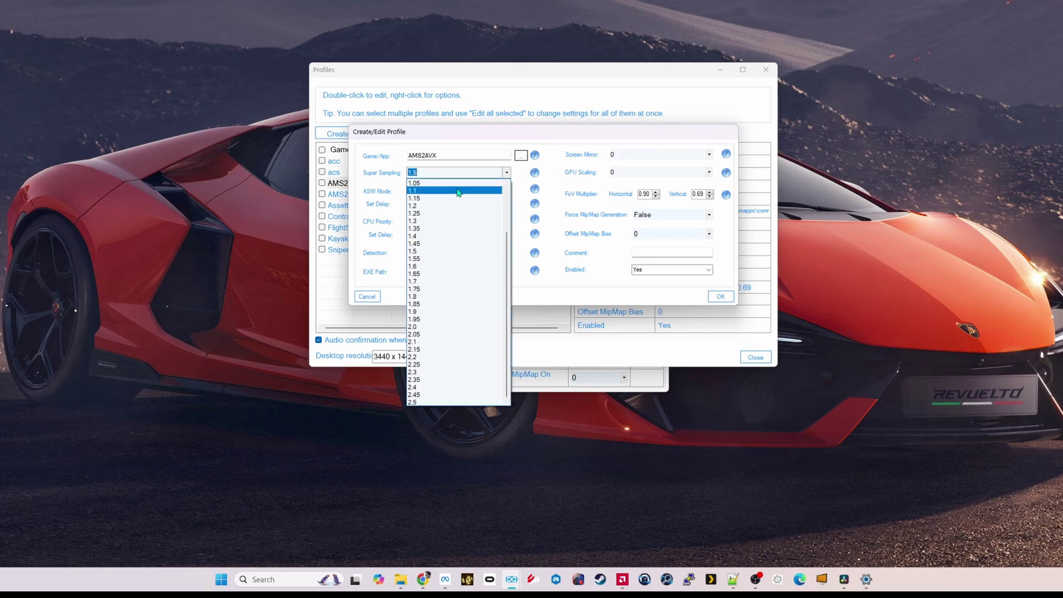
{"action": "left_click", "coordinate": [457, 252]}
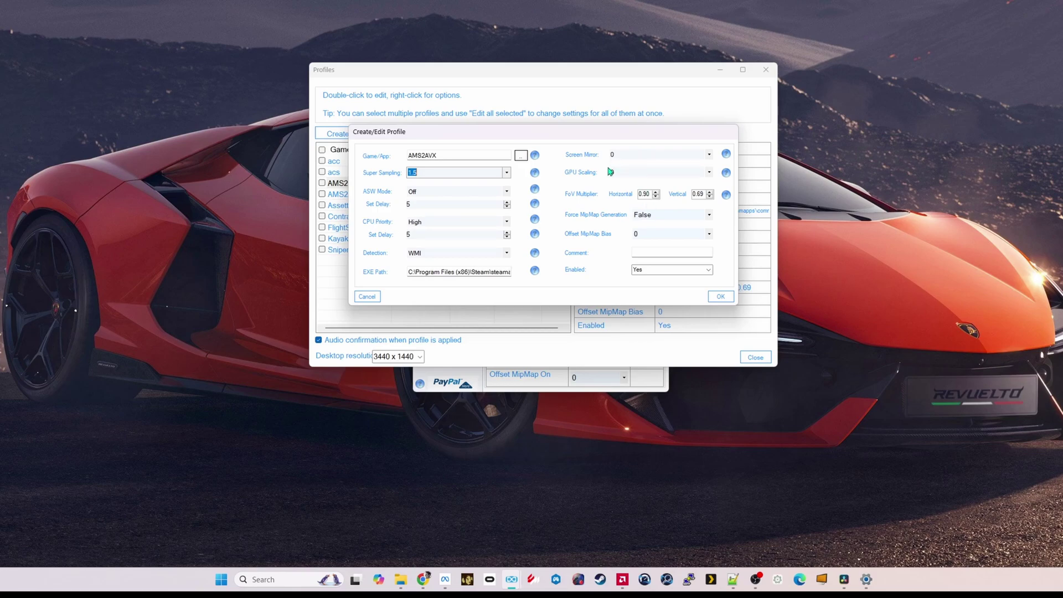
{"action": "left_click", "coordinate": [708, 155]}
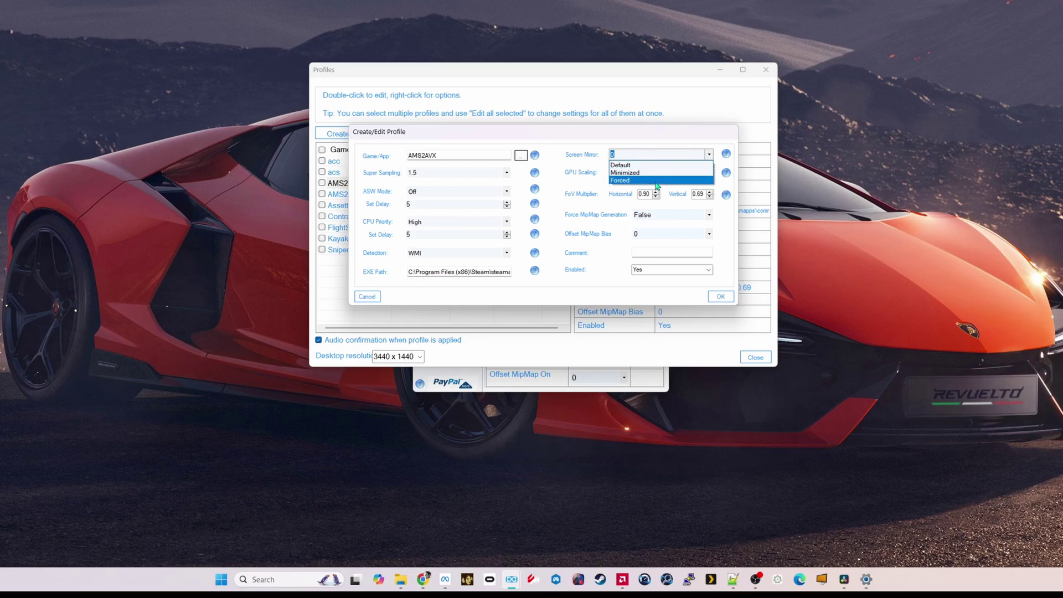
{"action": "left_click", "coordinate": [637, 142]}
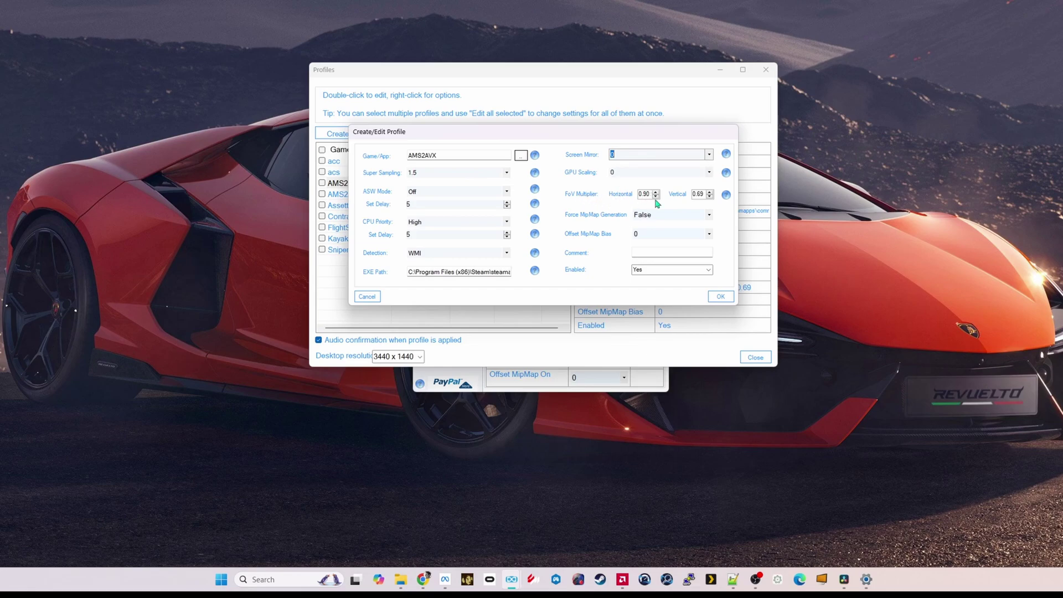
{"action": "left_click", "coordinate": [701, 196]}
Save the AMS2AVX profile with OK.
{"action": "left_click", "coordinate": [719, 297]}
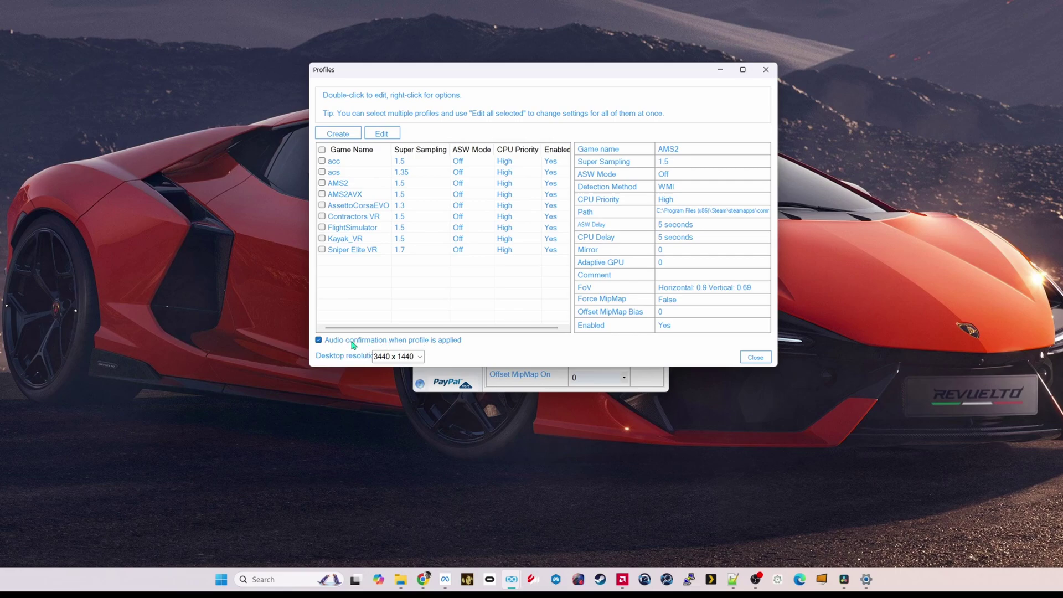
Close the Profiles window and set Quest Link Sharpening to Enabled.
{"action": "left_click", "coordinate": [763, 359]}
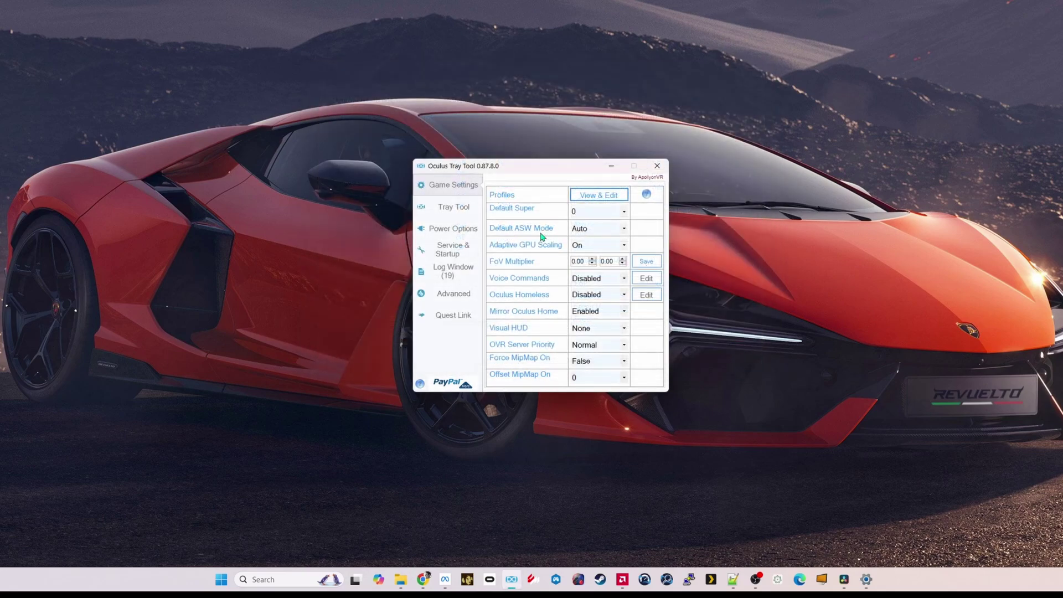
{"action": "left_click", "coordinate": [450, 319]}
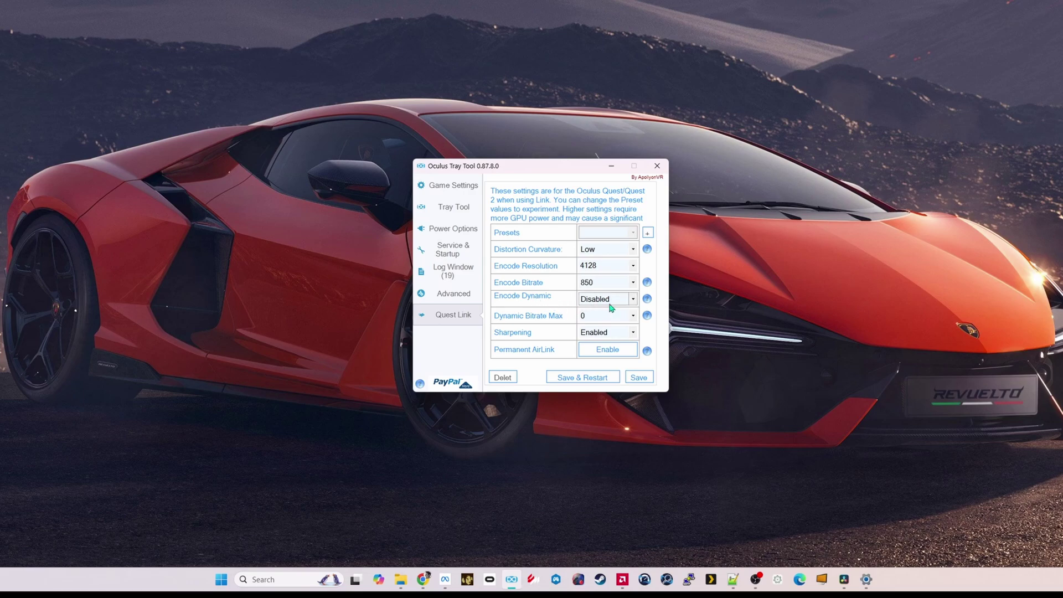
{"action": "left_click", "coordinate": [621, 332]}
{"action": "left_click", "coordinate": [618, 362]}
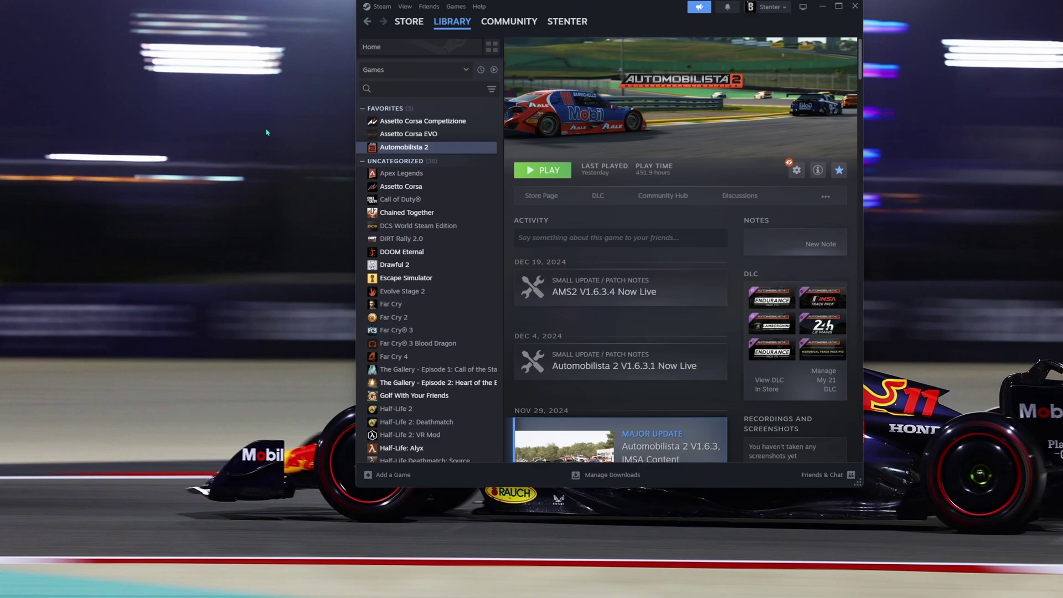
Add the -donotpauseonfocusloss launch option in Automobilista 2's Steam Properties.
{"action": "mouse_move", "coordinate": [461, 28]}
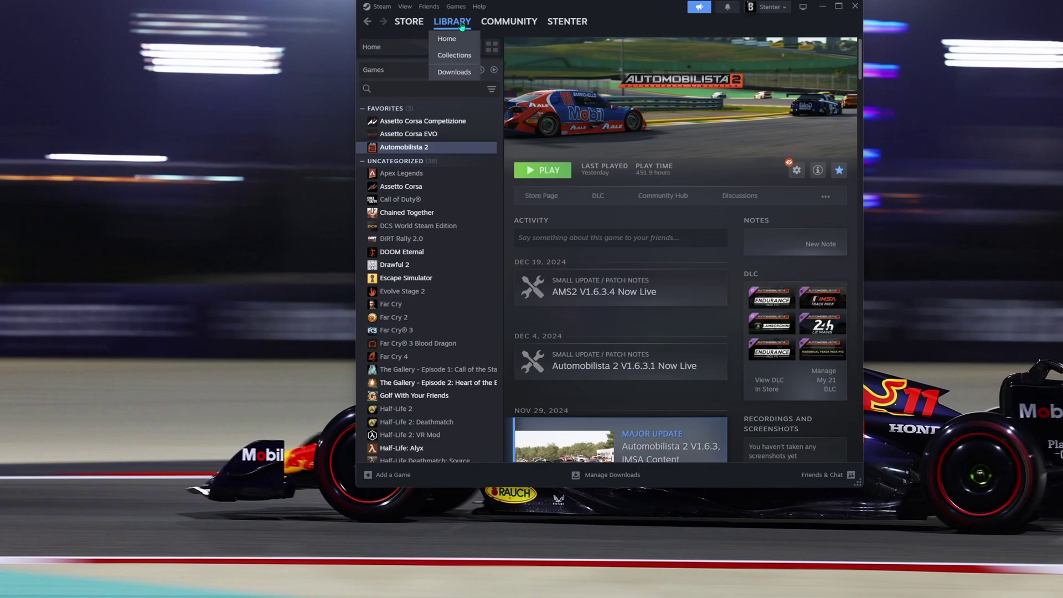
{"action": "right_click", "coordinate": [411, 150]}
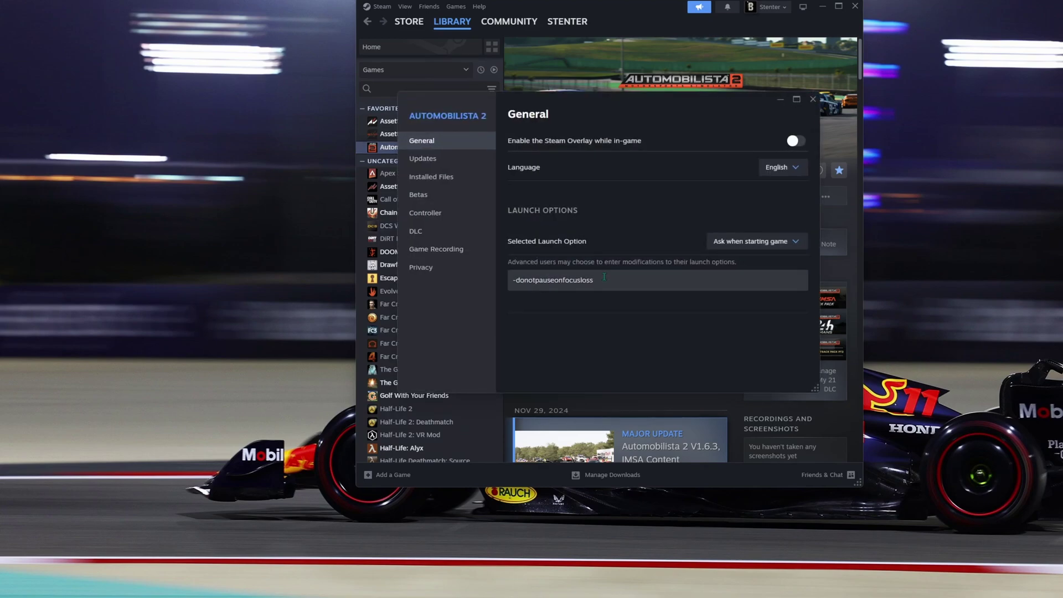
{"action": "left_click_drag", "start_coordinate": [594, 280], "coordinate": [510, 280]}
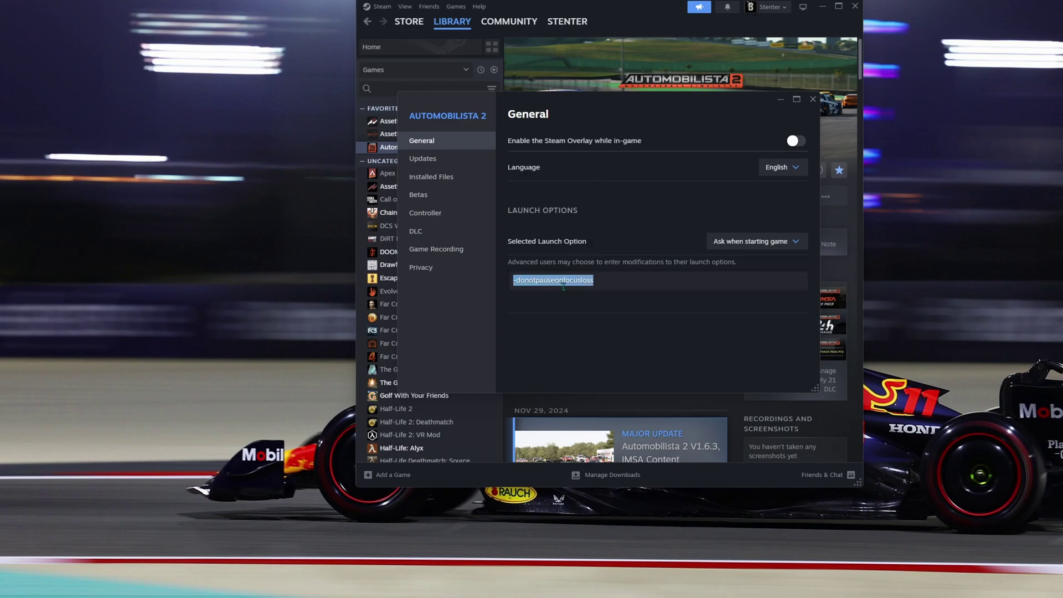
{"action": "right_click", "coordinate": [585, 282]}
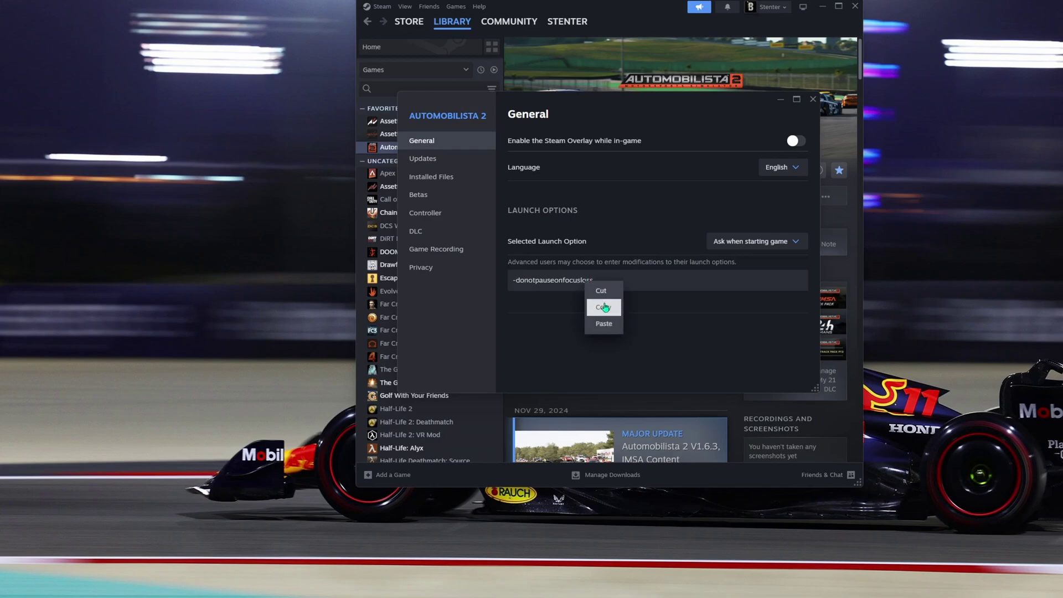
{"action": "left_click", "coordinate": [605, 308]}
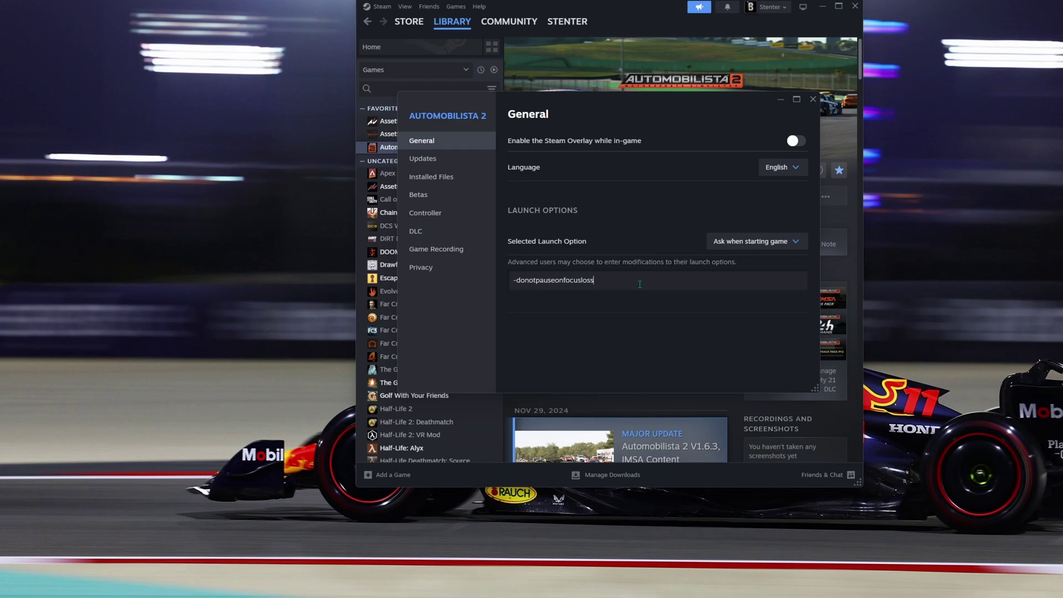
{"action": "left_click_drag", "start_coordinate": [640, 284], "coordinate": [513, 281]}
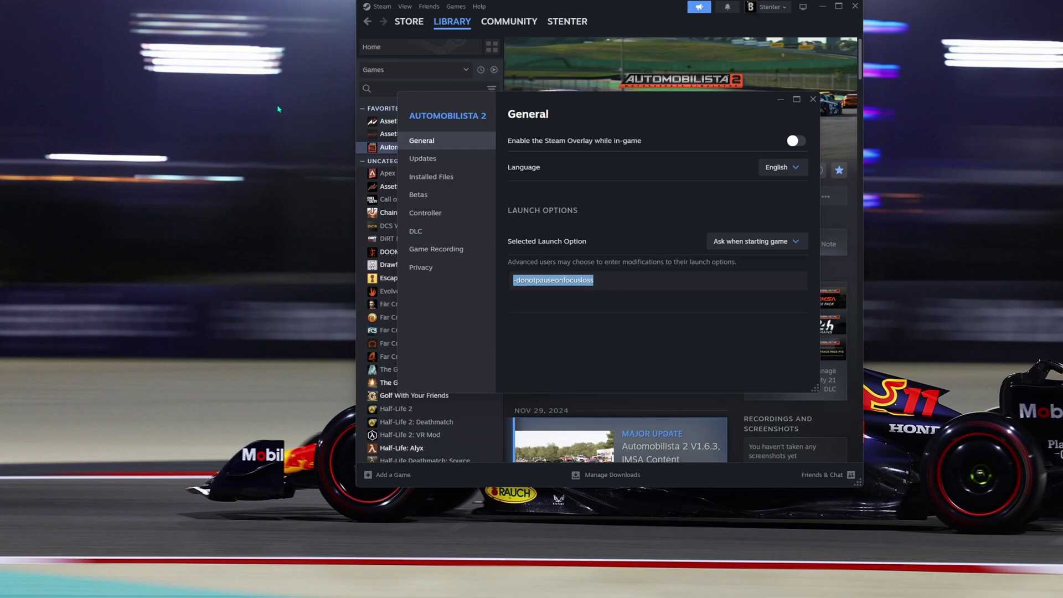
{"action": "left_click", "coordinate": [633, 283]}
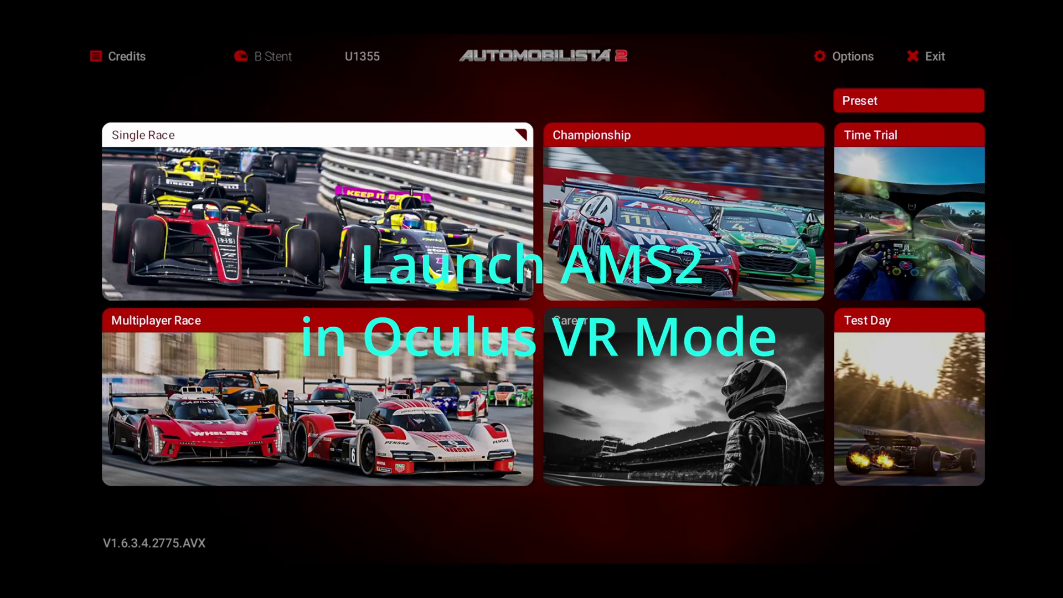
Review Visual FX (Vignette No, Heat Haze Off, full sun flares), then return to Options.
{"action": "left_click", "coordinate": [837, 57]}
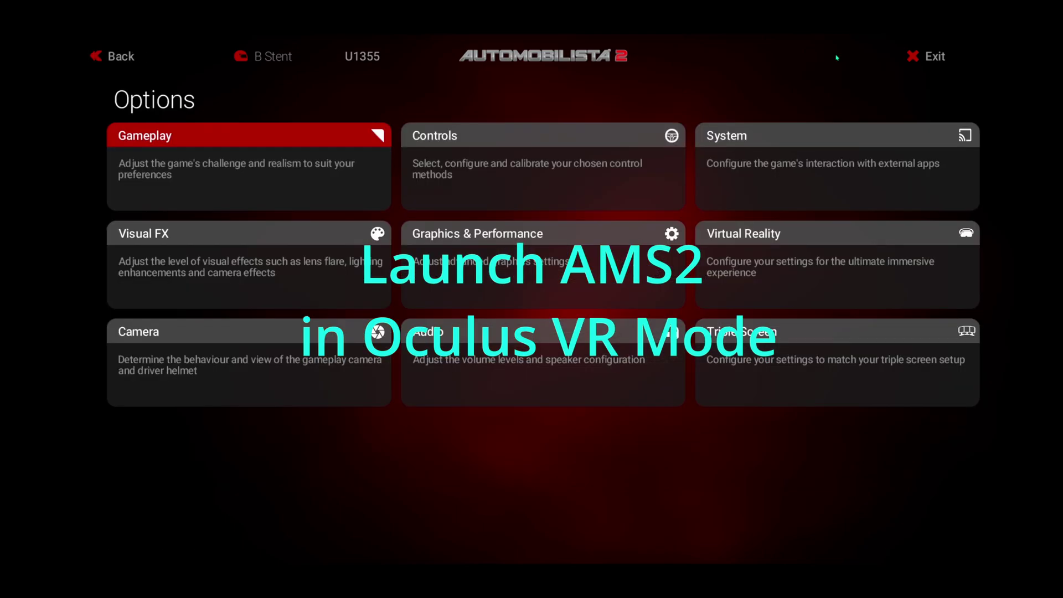
{"action": "left_click", "coordinate": [208, 239]}
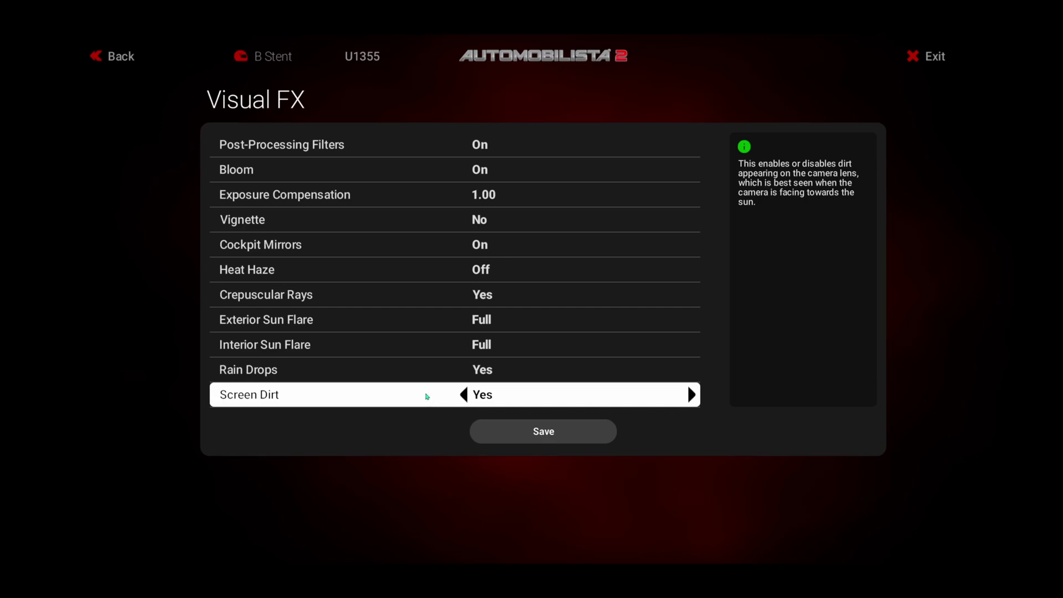
{"action": "left_click", "coordinate": [114, 56]}
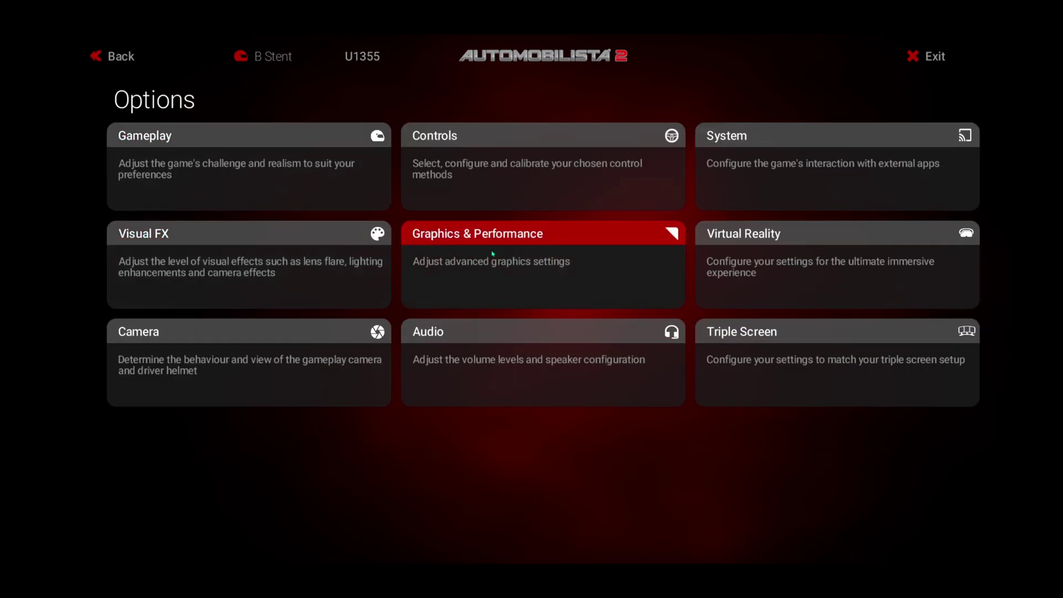
Review Graphics & Performance: Ultra shadows, 24 visible vehicles, Enhanced Mirrors Yes, Motion Blur Off.
{"action": "left_click", "coordinate": [492, 253]}
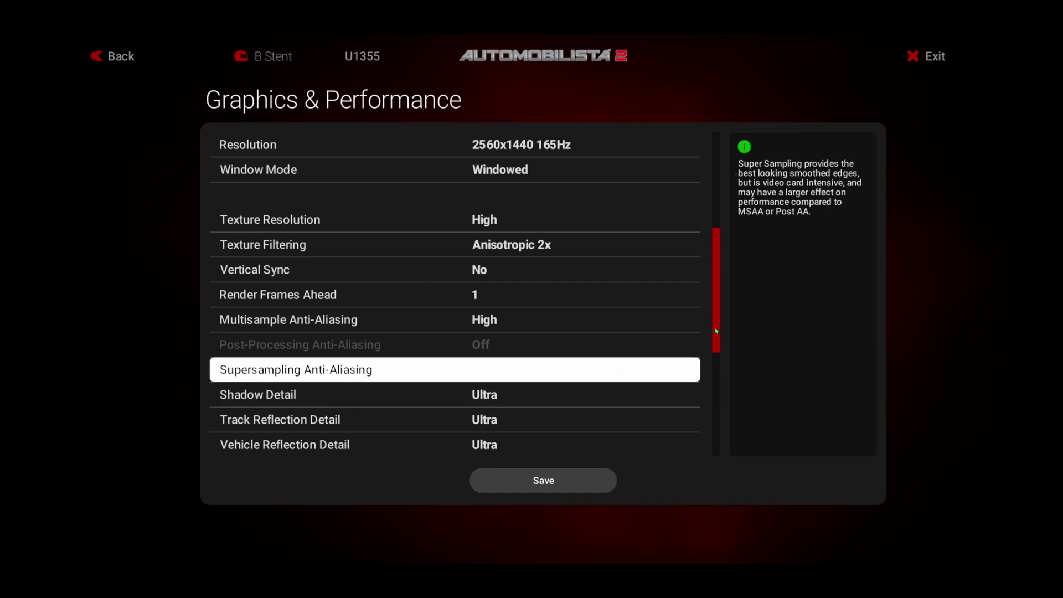
{"action": "scroll", "coordinate": [718, 315], "scroll_direction": "down", "scroll_amount": 12}
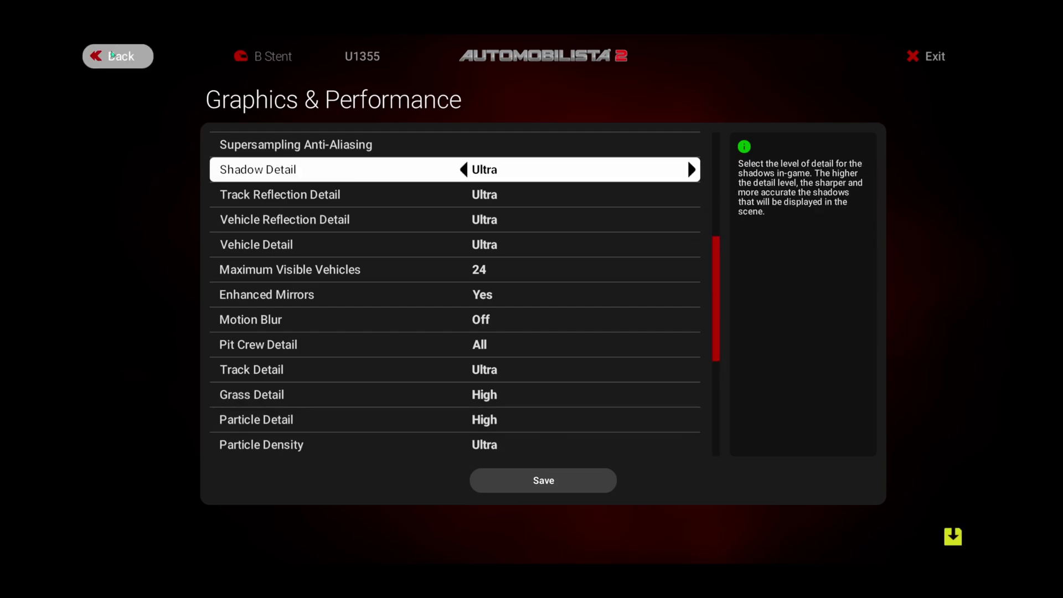
Review the Virtual Reality settings: Supersampling Anti-Aliasing 1.0 and Near Clip 0.07.
{"action": "left_click", "coordinate": [112, 54]}
{"action": "left_click", "coordinate": [805, 261]}
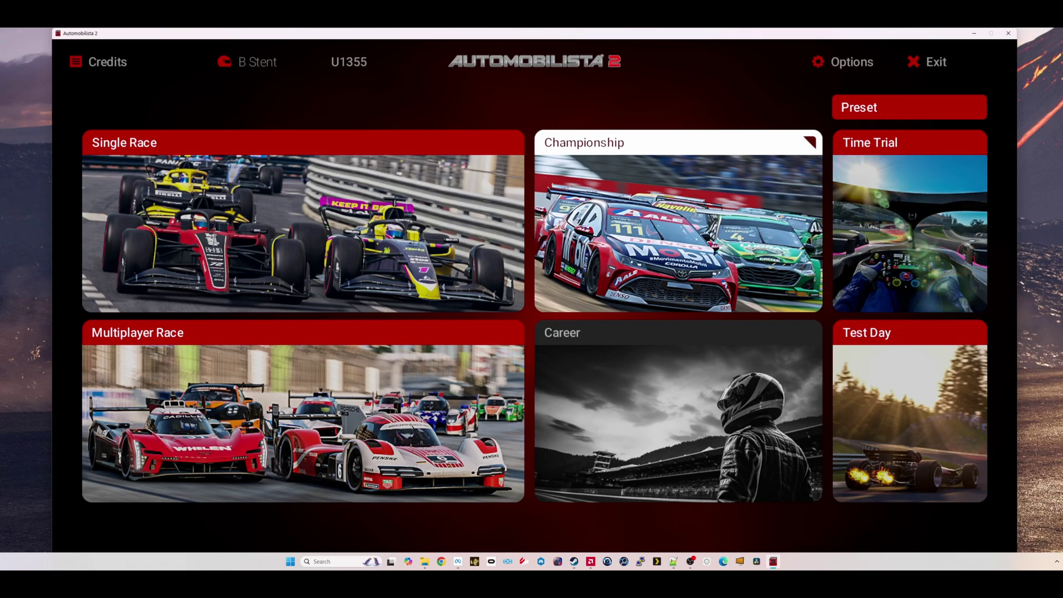
From Task Manager, disable fullscreen optimizations in AMS2AVX.exe's compatibility properties.
{"action": "right_click", "coordinate": [295, 566]}
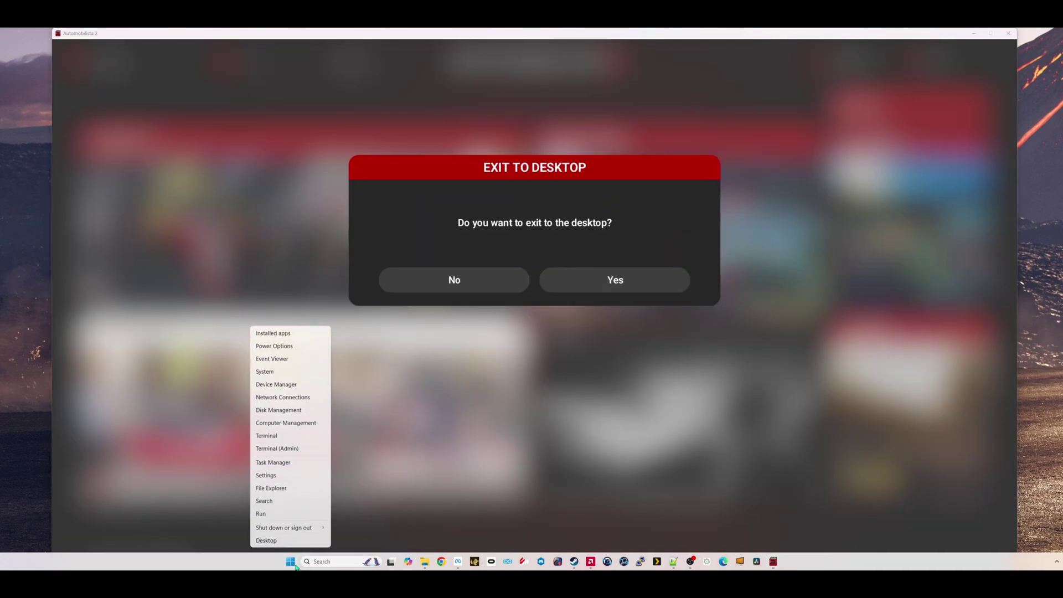
{"action": "left_click", "coordinate": [296, 466]}
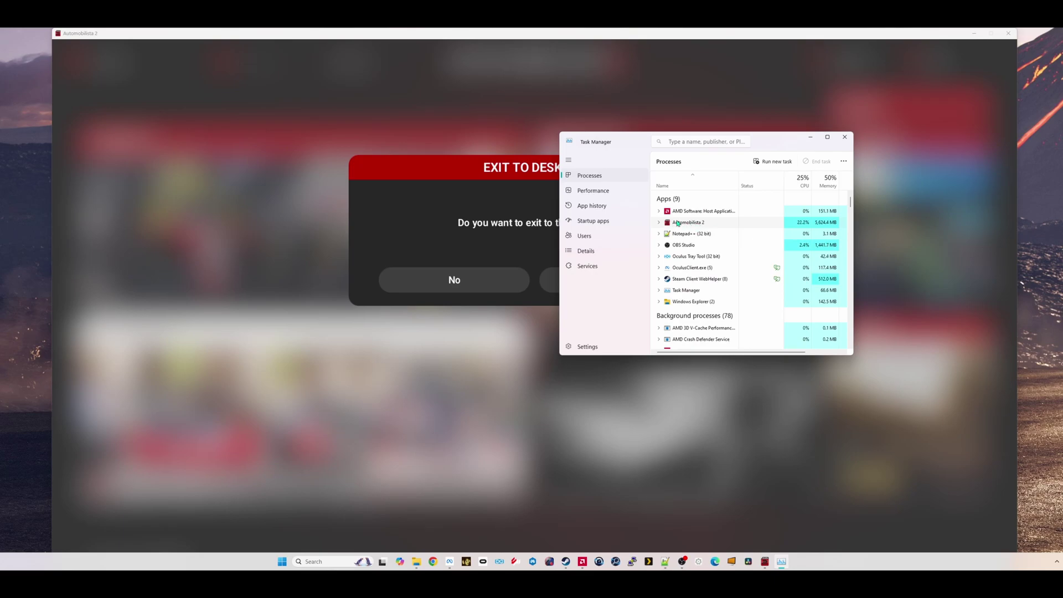
{"action": "left_click", "coordinate": [678, 223]}
{"action": "left_click", "coordinate": [659, 223]}
{"action": "right_click", "coordinate": [694, 223]}
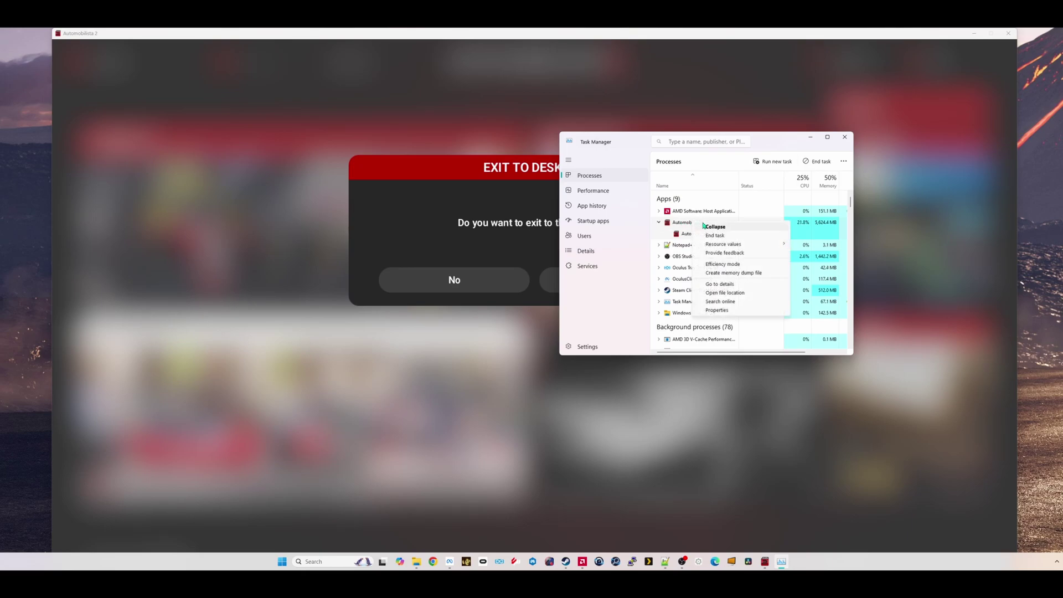
{"action": "left_click", "coordinate": [732, 310]}
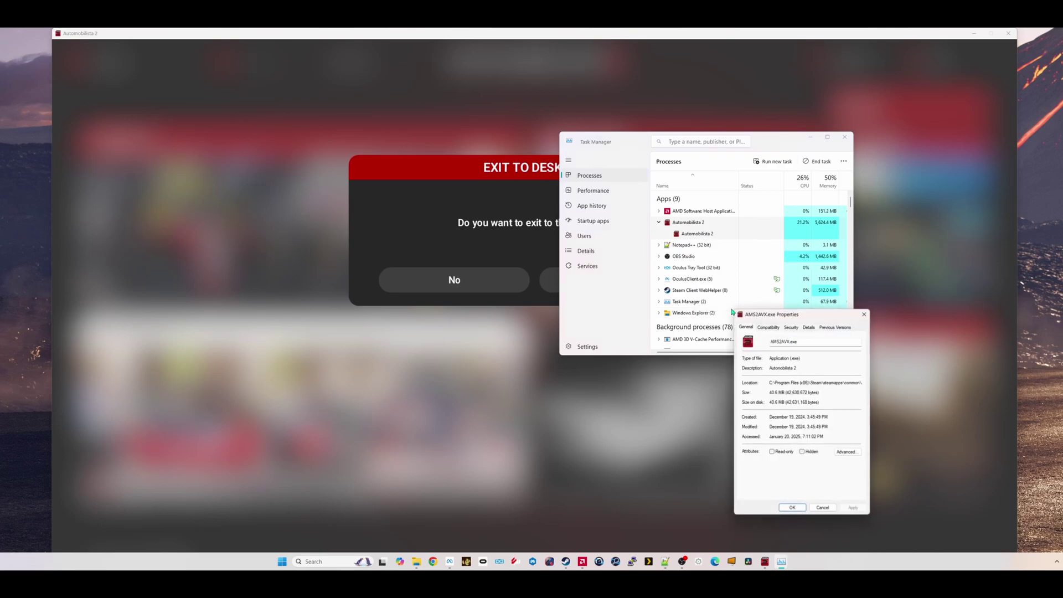
{"action": "left_click", "coordinate": [768, 327]}
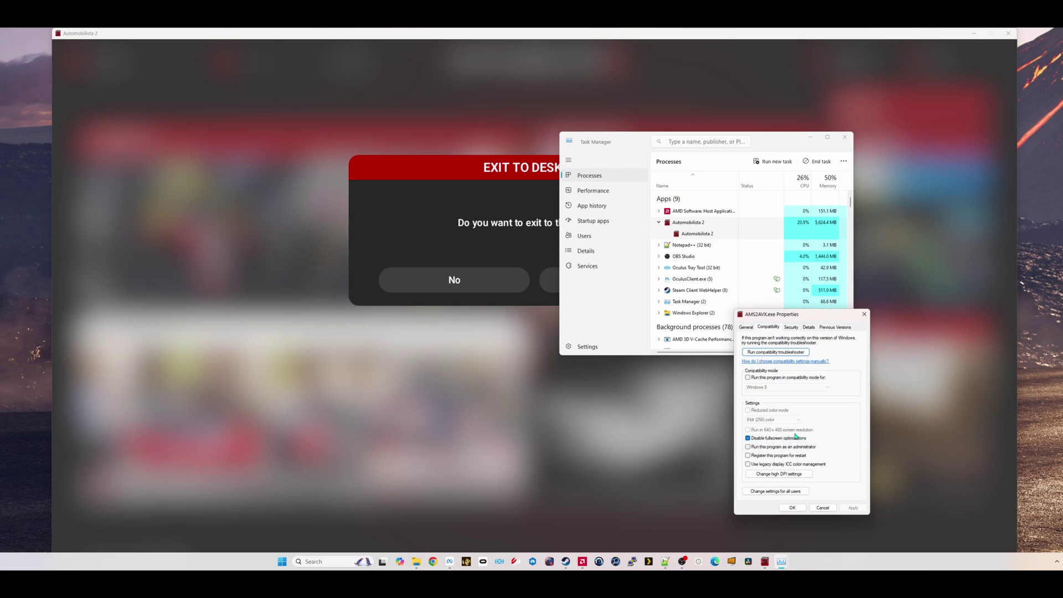
{"action": "left_click", "coordinate": [798, 507]}
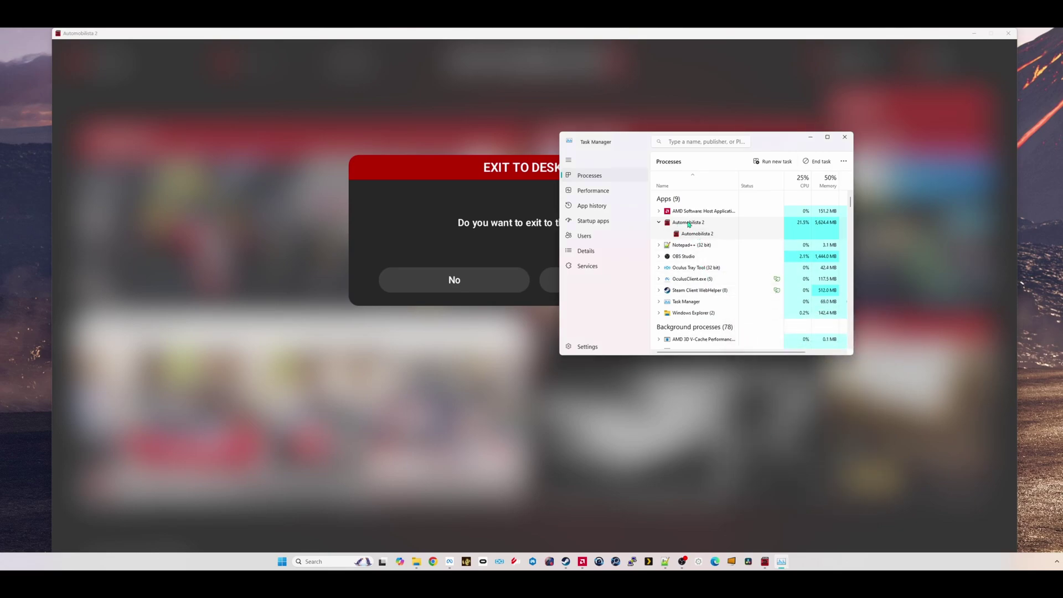
Set AMS2AVX.exe's priority to High in Task Manager's Details view.
{"action": "right_click", "coordinate": [689, 224]}
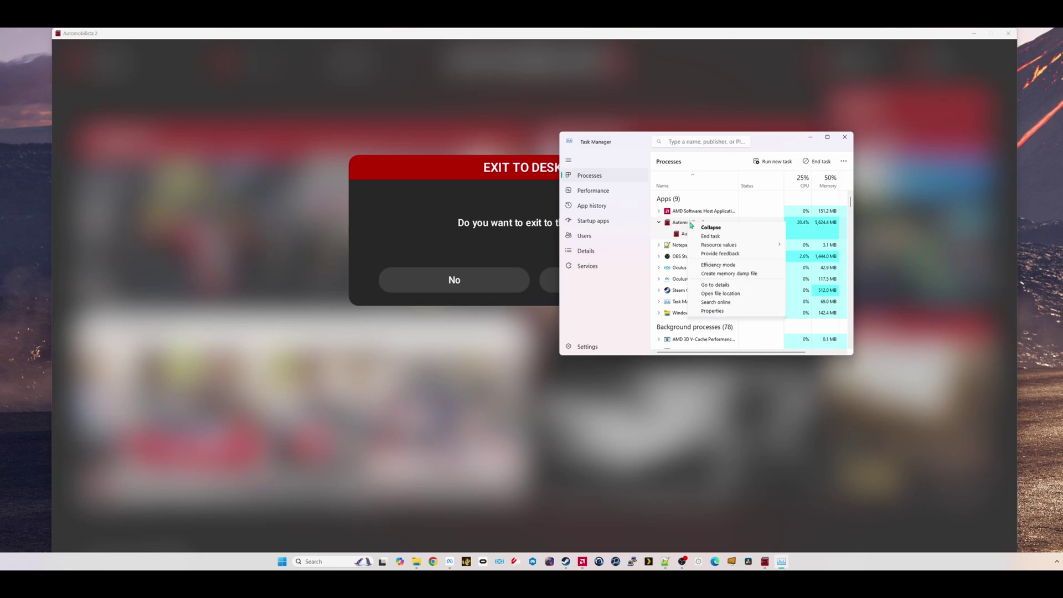
{"action": "left_click", "coordinate": [719, 286]}
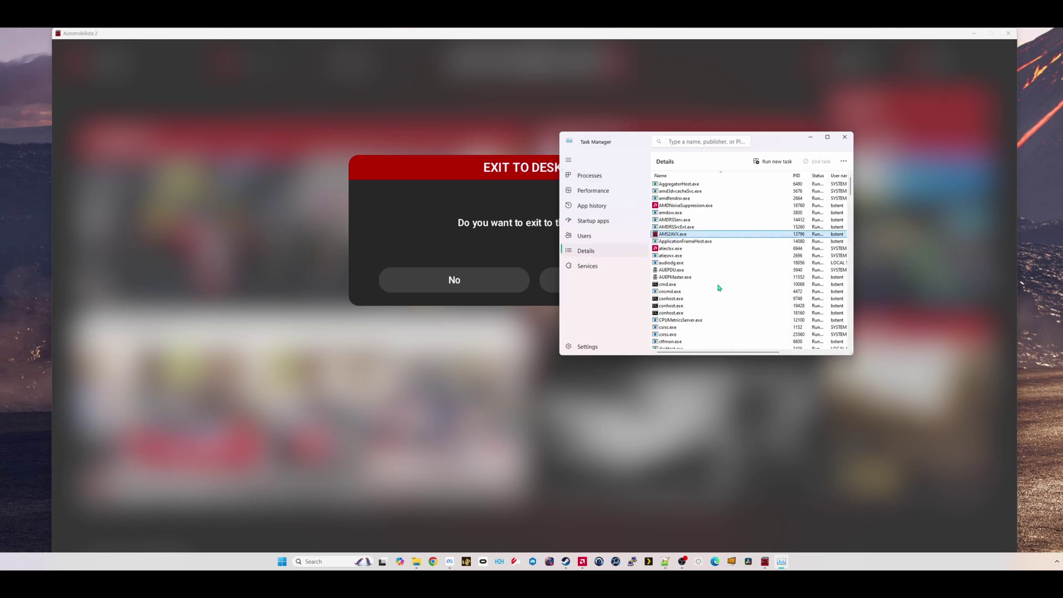
{"action": "right_click", "coordinate": [670, 235]}
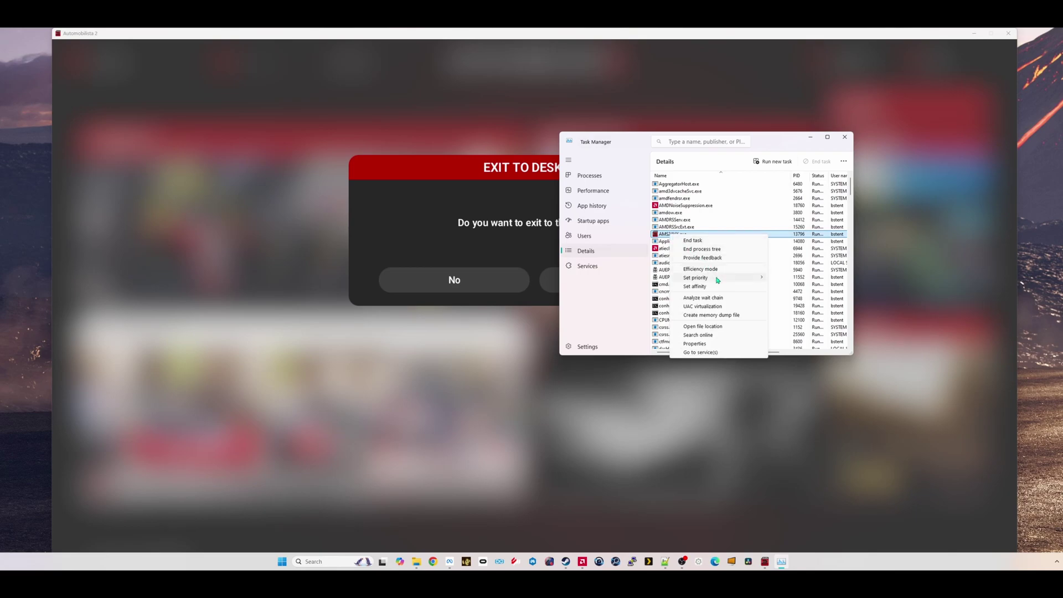
{"action": "mouse_move", "coordinate": [718, 280]}
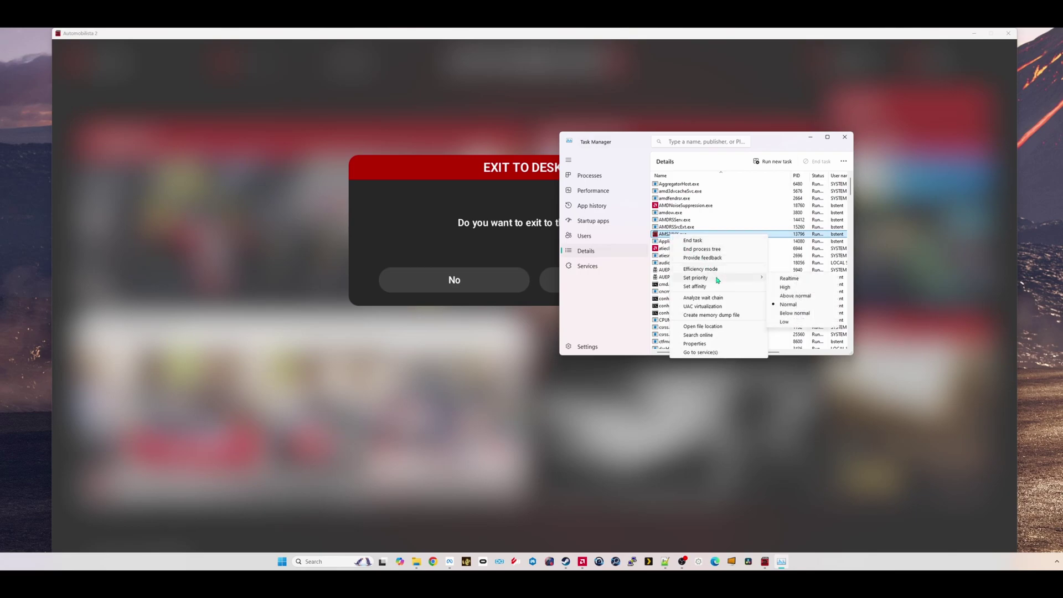
{"action": "left_click", "coordinate": [792, 288]}
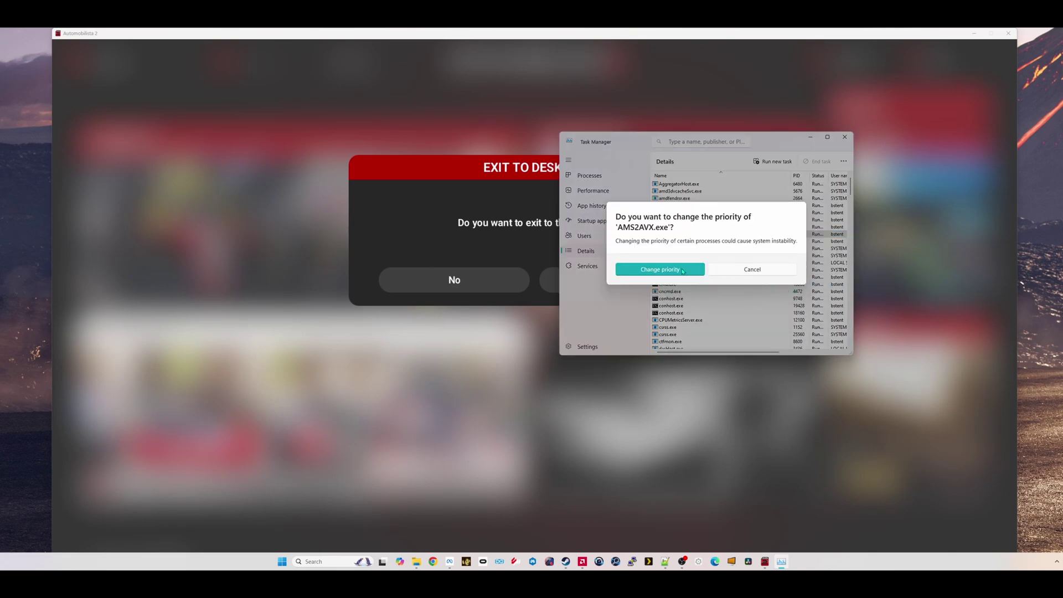
{"action": "left_click", "coordinate": [683, 271]}
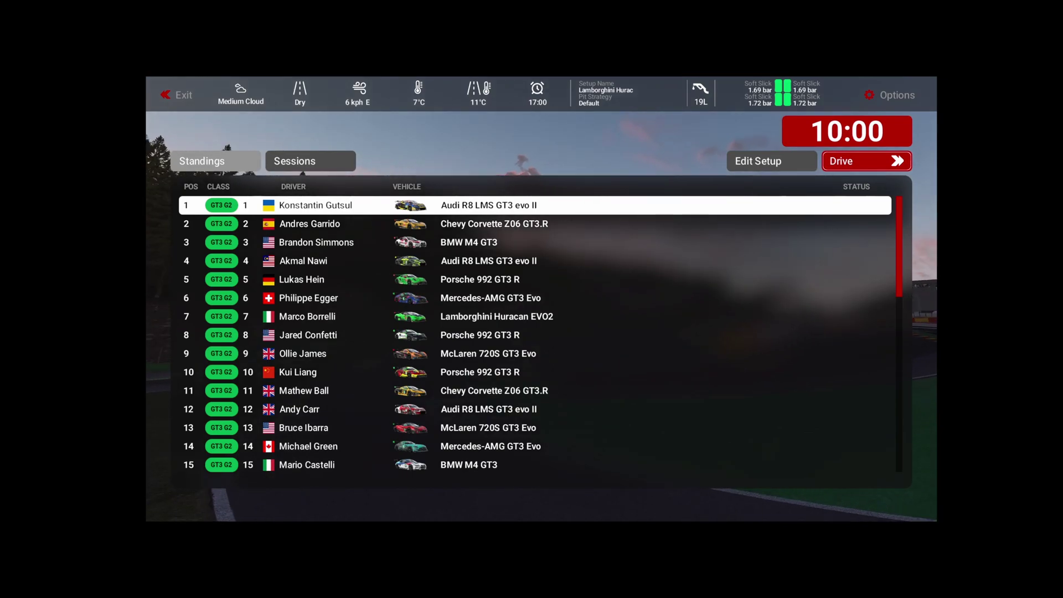
Find Center VR Headset under Controls > Camera & View, bound to Joy Button 5.
{"action": "key", "text": "Escape"}
{"action": "key", "text": "Right"}
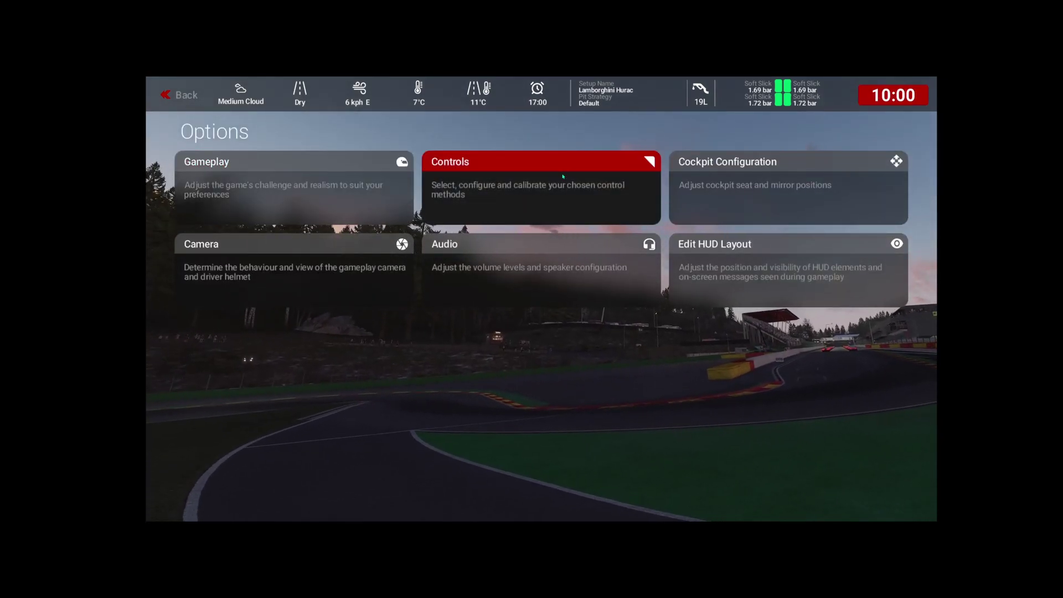
{"action": "key", "text": "Return"}
{"action": "left_click", "coordinate": [680, 135]}
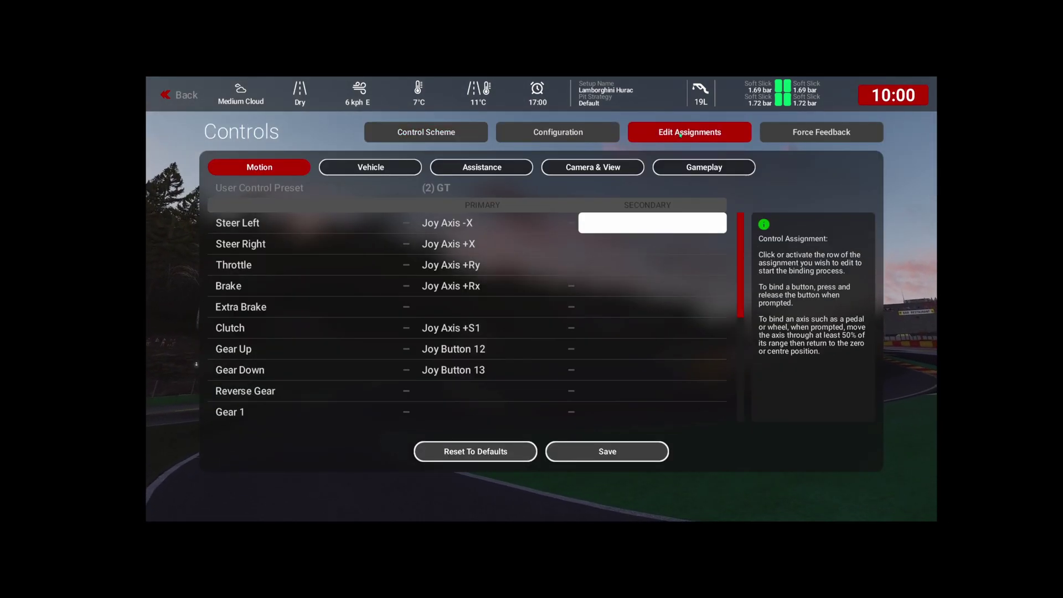
{"action": "left_click", "coordinate": [578, 168]}
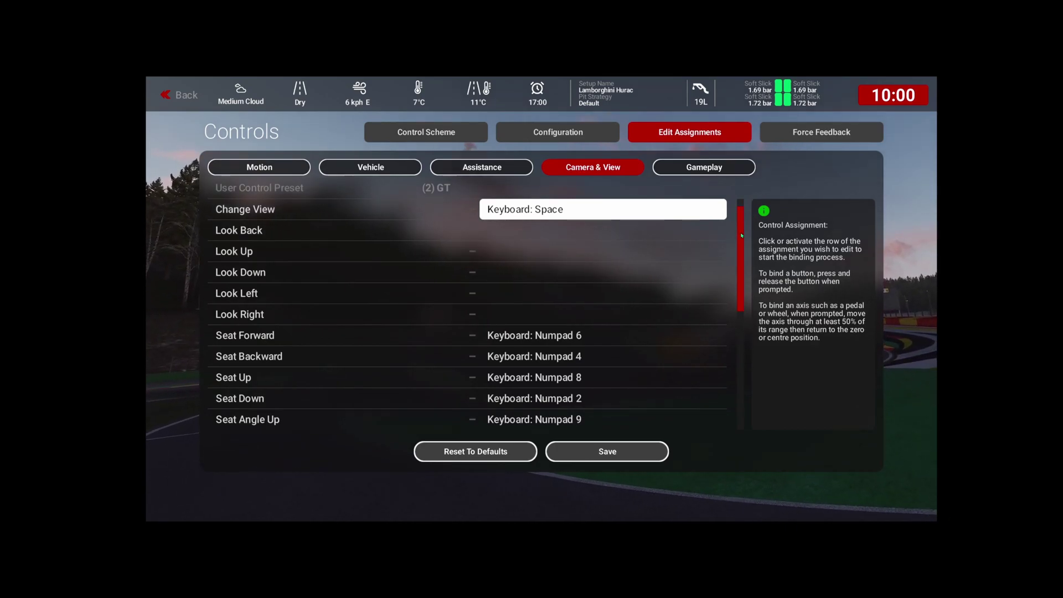
{"action": "scroll", "coordinate": [717, 378], "scroll_direction": "down", "scroll_amount": 5}
{"action": "key", "text": "Down"}
{"action": "key", "text": "Down"}
{"action": "key", "text": "Down"}
{"action": "key", "text": "Down"}
{"action": "key", "text": "Down"}
{"action": "key", "text": "Down"}
{"action": "key", "text": "Down"}
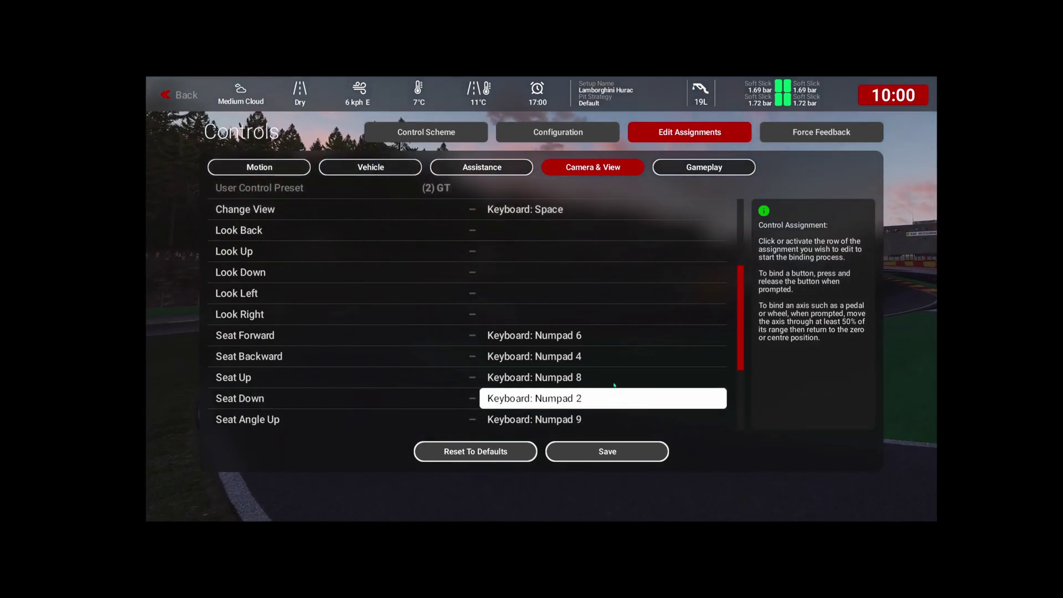
{"action": "scroll", "coordinate": [614, 385], "scroll_direction": "down", "scroll_amount": 2}
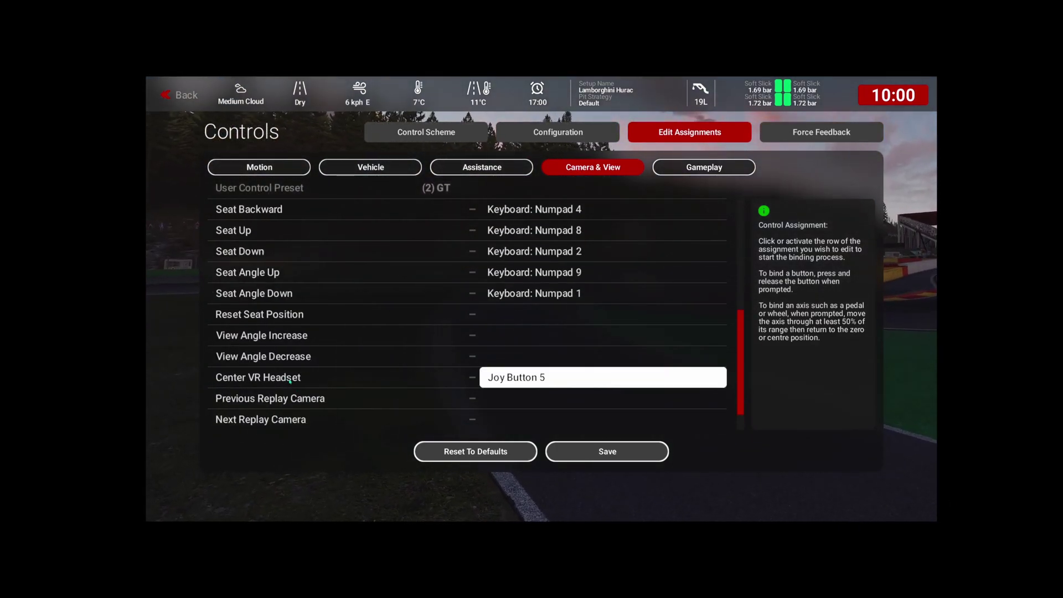